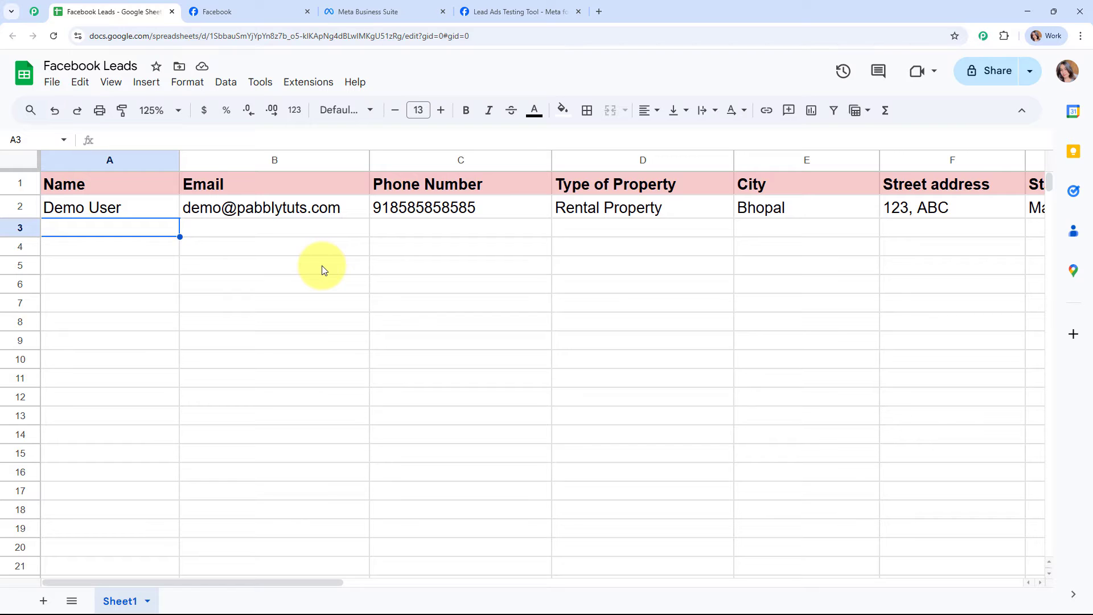
- Look over the Prime Properties Facebook page, then return to the Facebook Leads spreadsheet
left_click(264, 13)
left_click(232, 109)
scroll(507, 288, "down", 3)
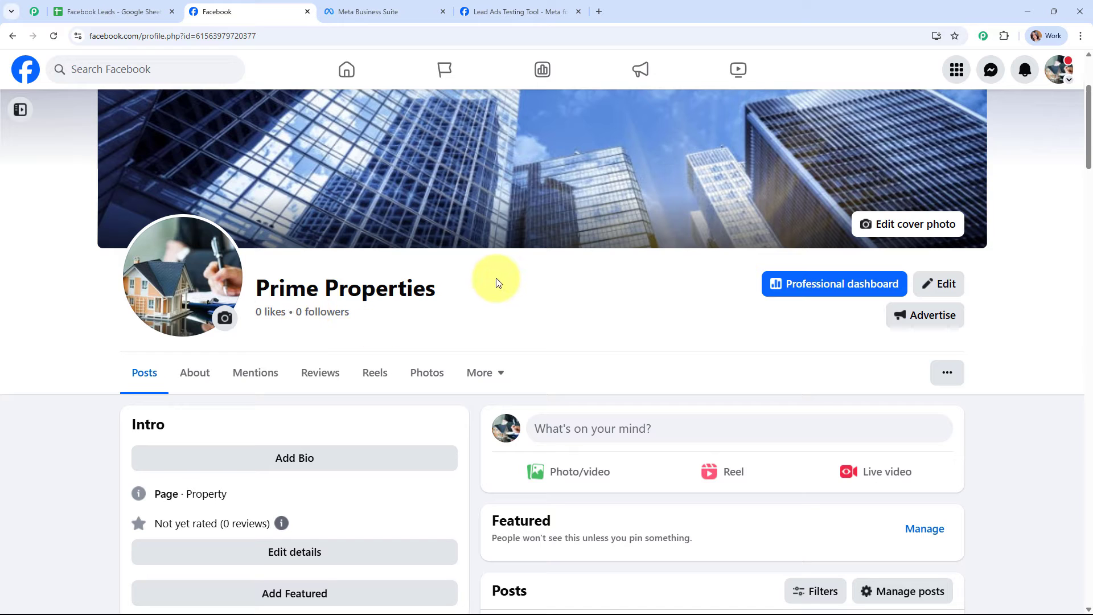
scroll(706, 307, "up", 3)
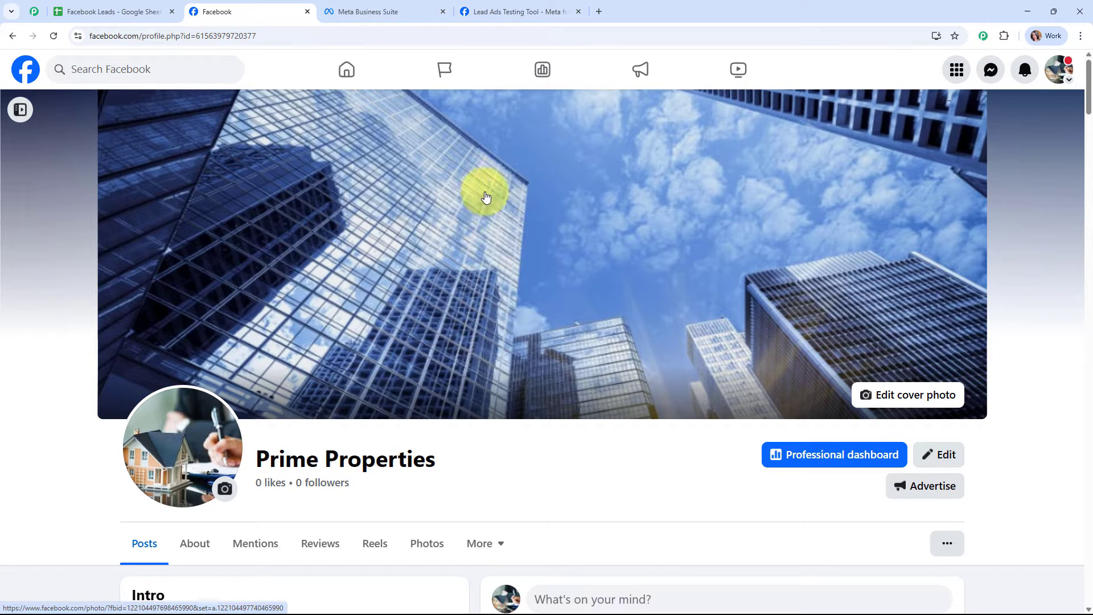
left_click(137, 19)
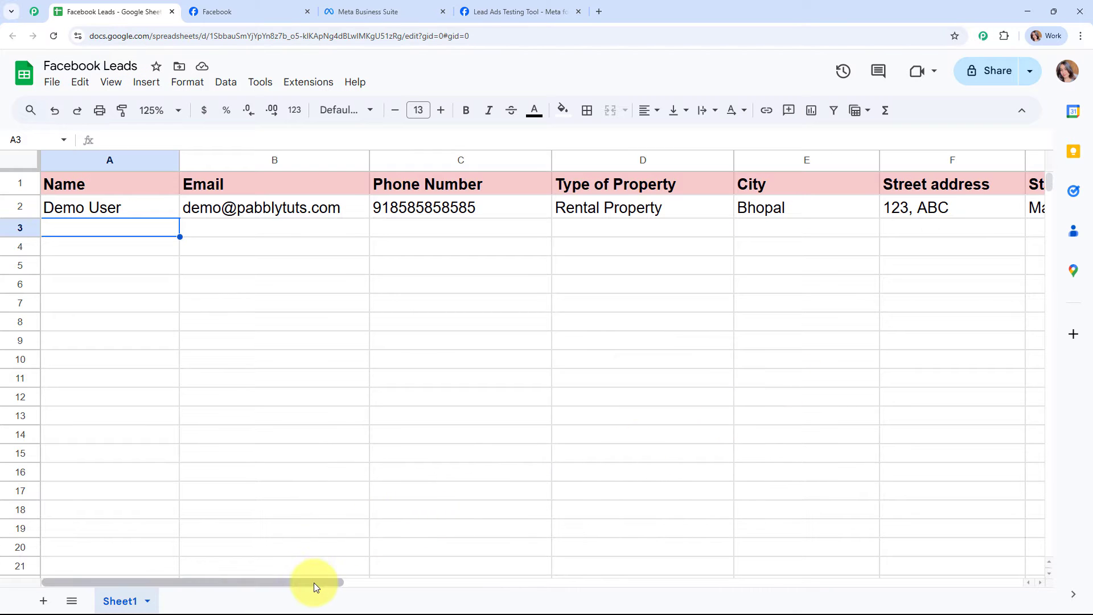
left_click_drag(313, 583, 303, 605)
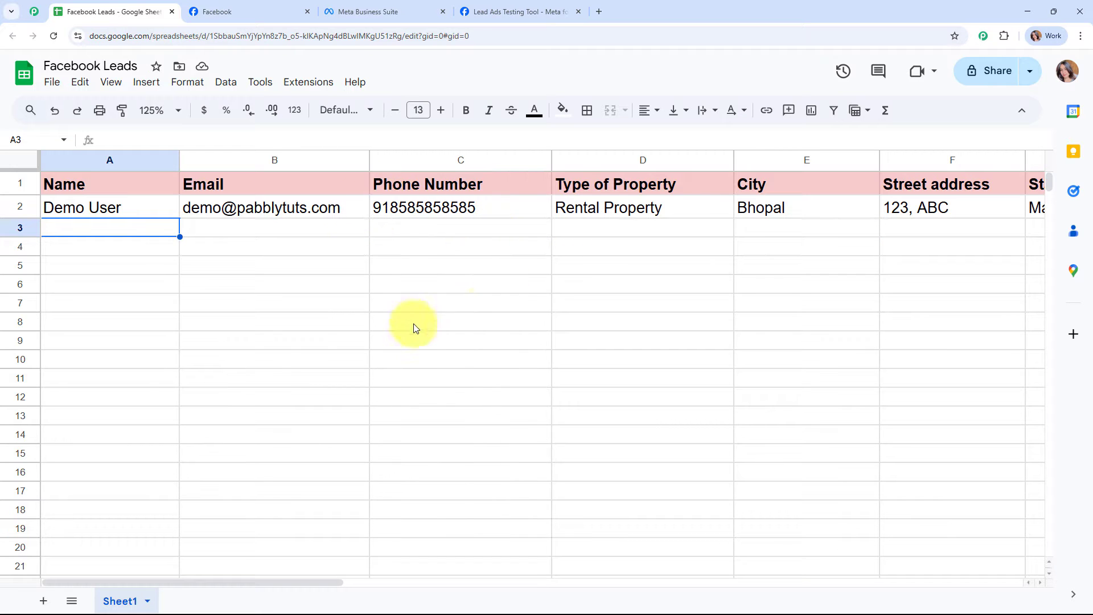
- Submit the filled test lead in the Lead Ads Testing Tool and check the sheet for it
left_click(517, 7)
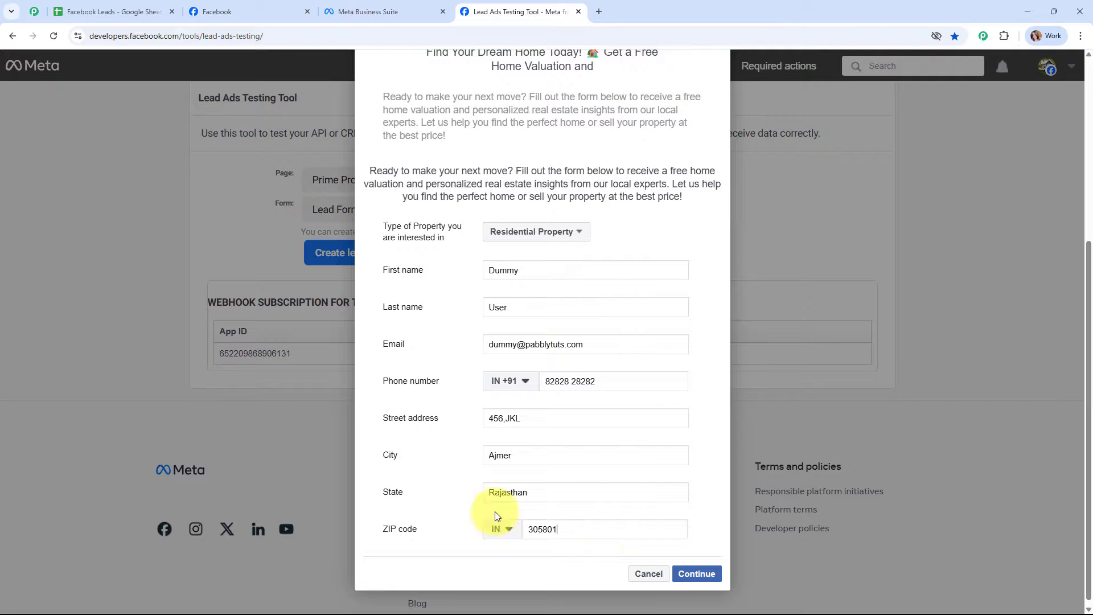
left_click(709, 575)
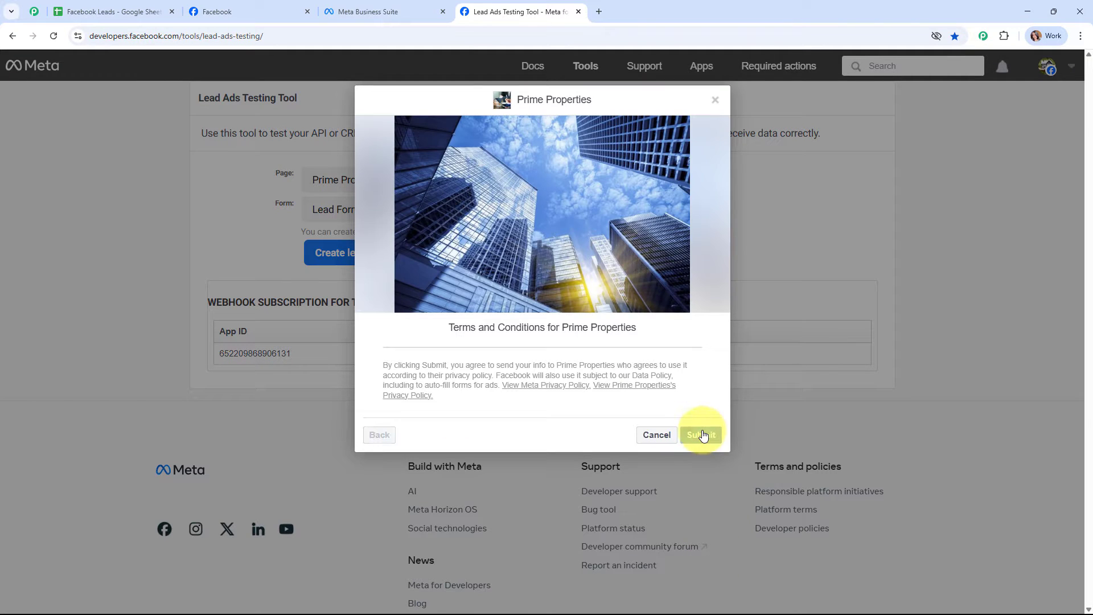
left_click(702, 434)
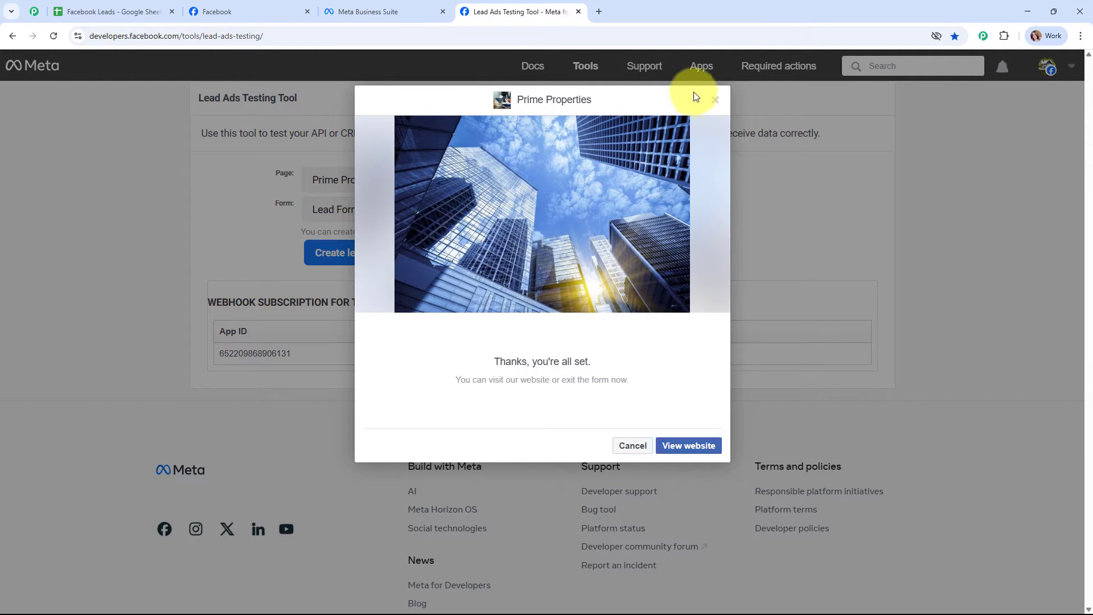
left_click(715, 101)
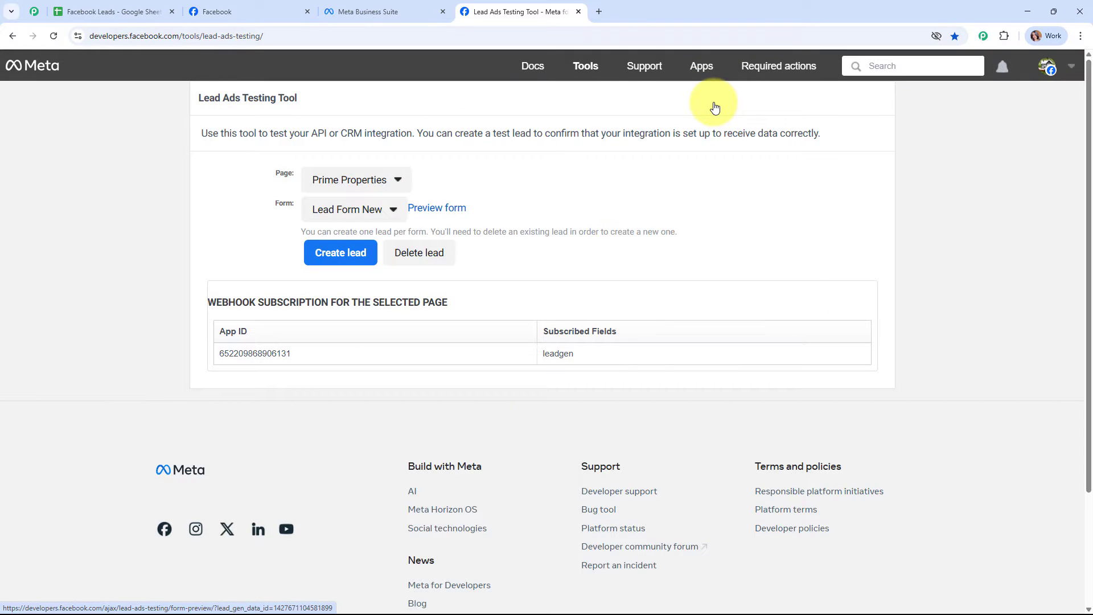
left_click(103, 10)
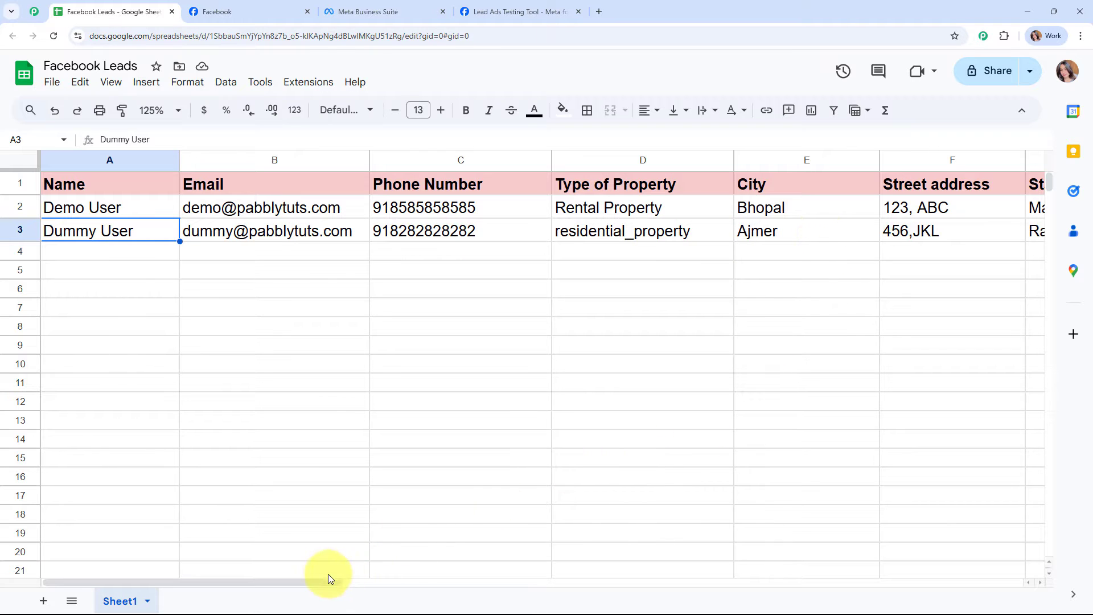
left_click_drag(326, 582, 249, 563)
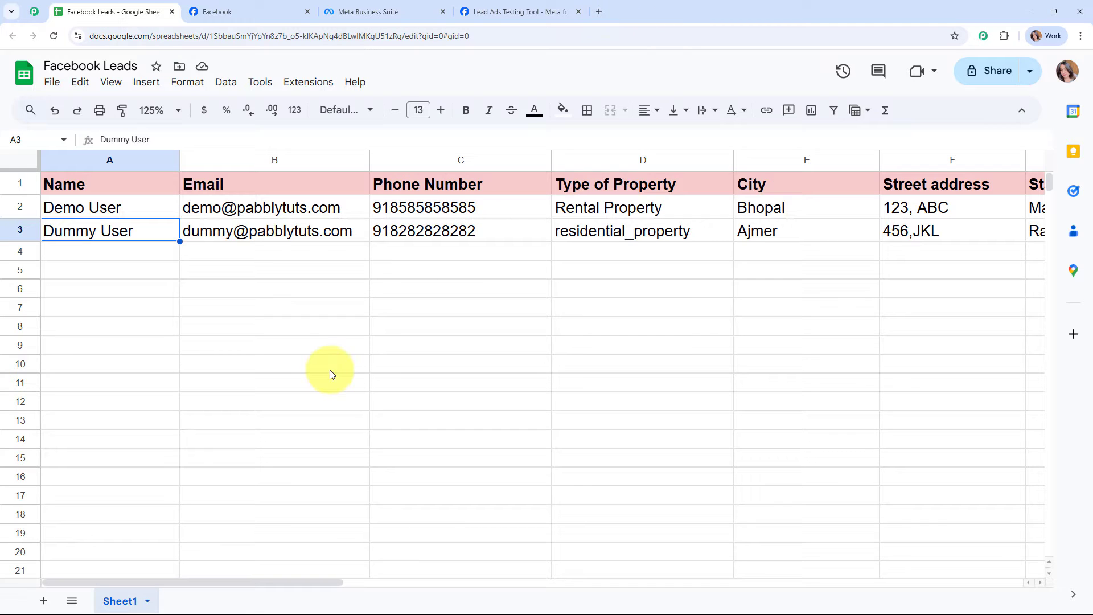
- Load pabbly.com in a new browser tab
left_click(597, 12)
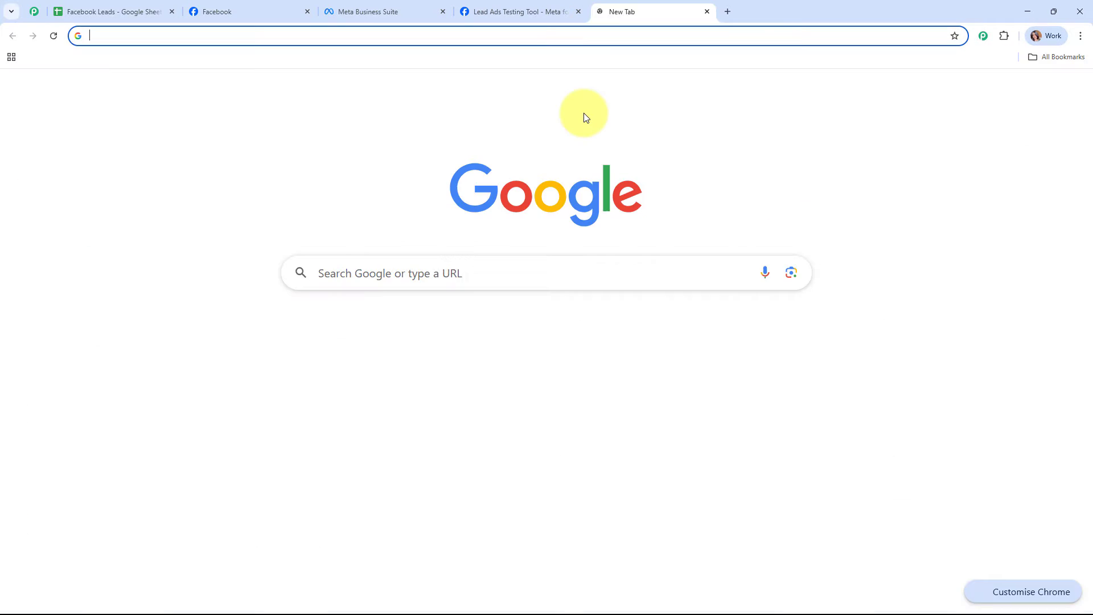
type("pabb")
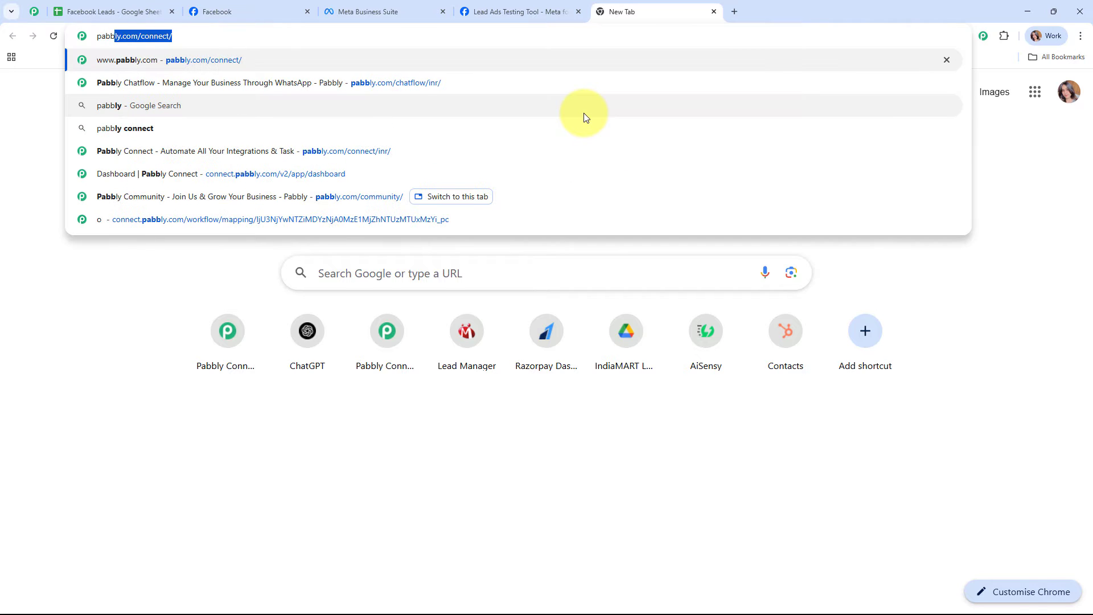
type("ly.")
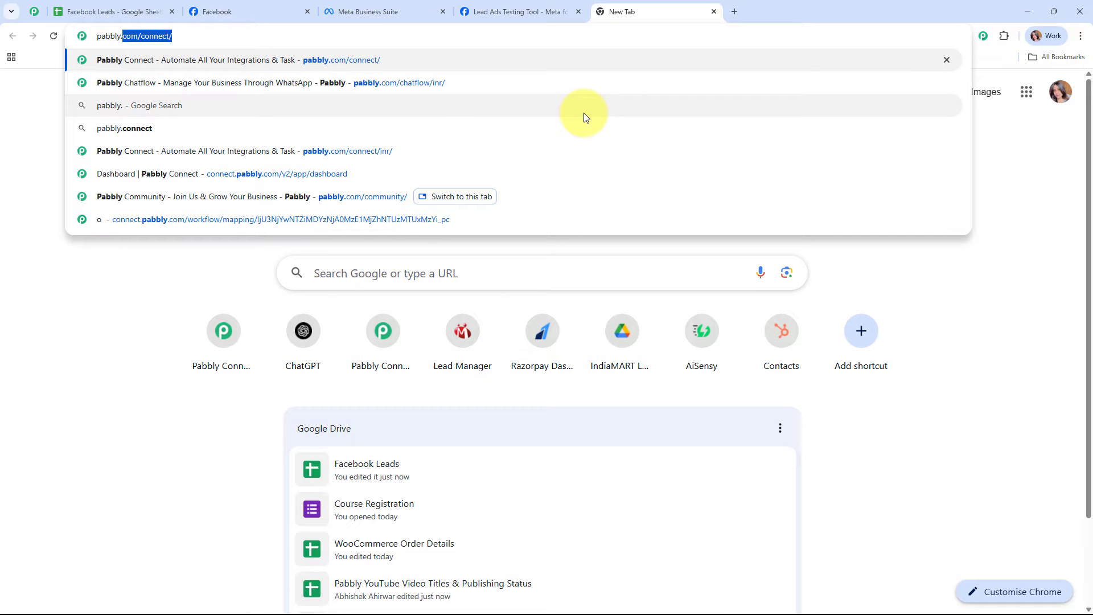
type("com")
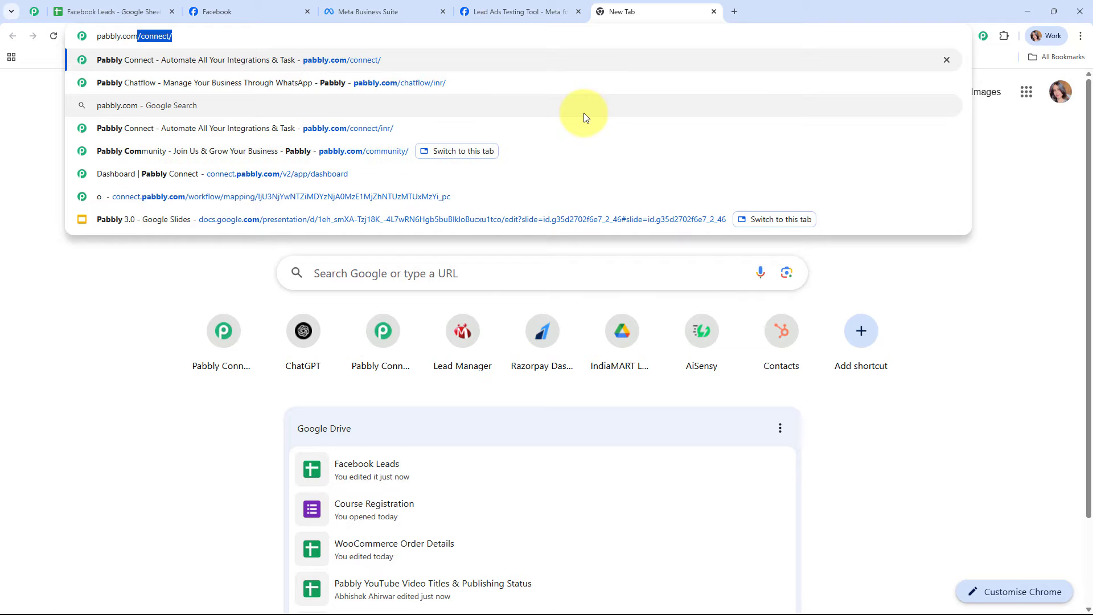
key("Return")
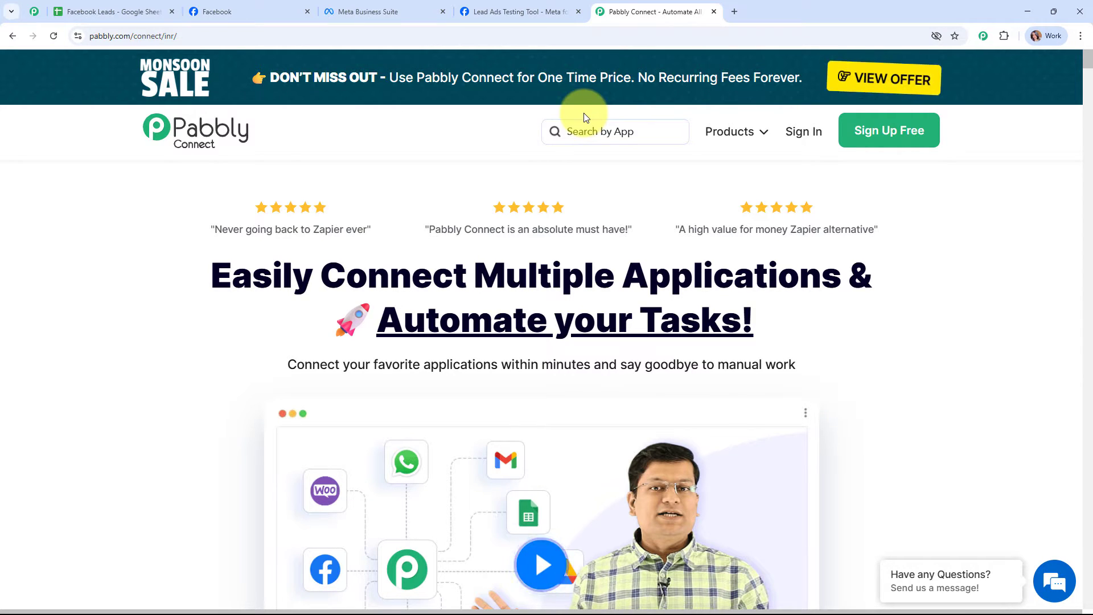
- Browse the Pabbly Community page, then go back to the Pabbly Connect page and dismiss the sale popup
left_click(34, 11)
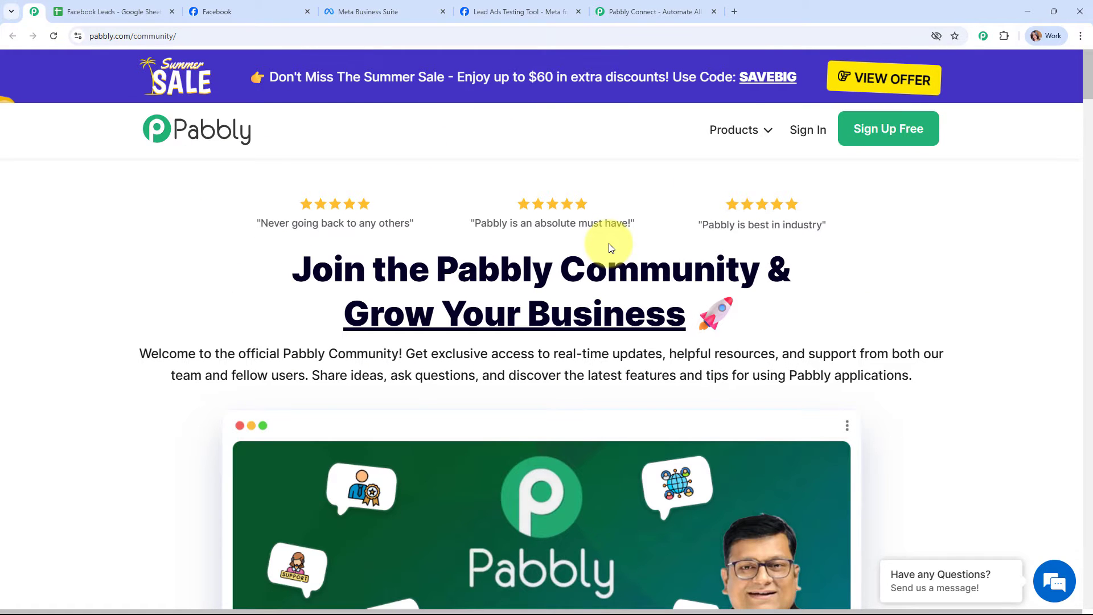
scroll(609, 246, "down", 12)
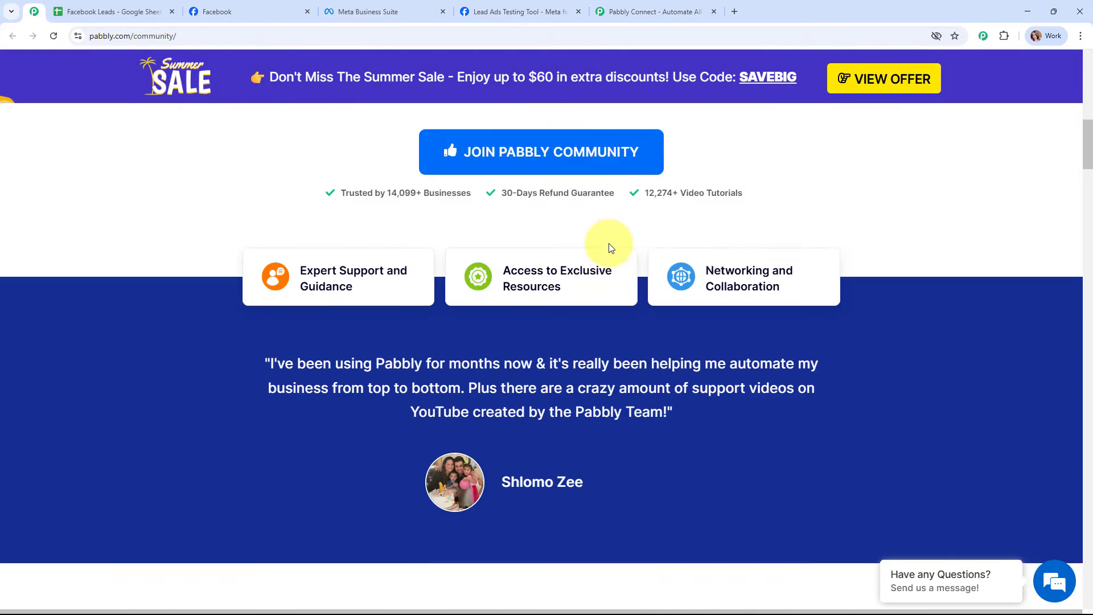
scroll(609, 247, "down", 6)
scroll(609, 246, "down", 12)
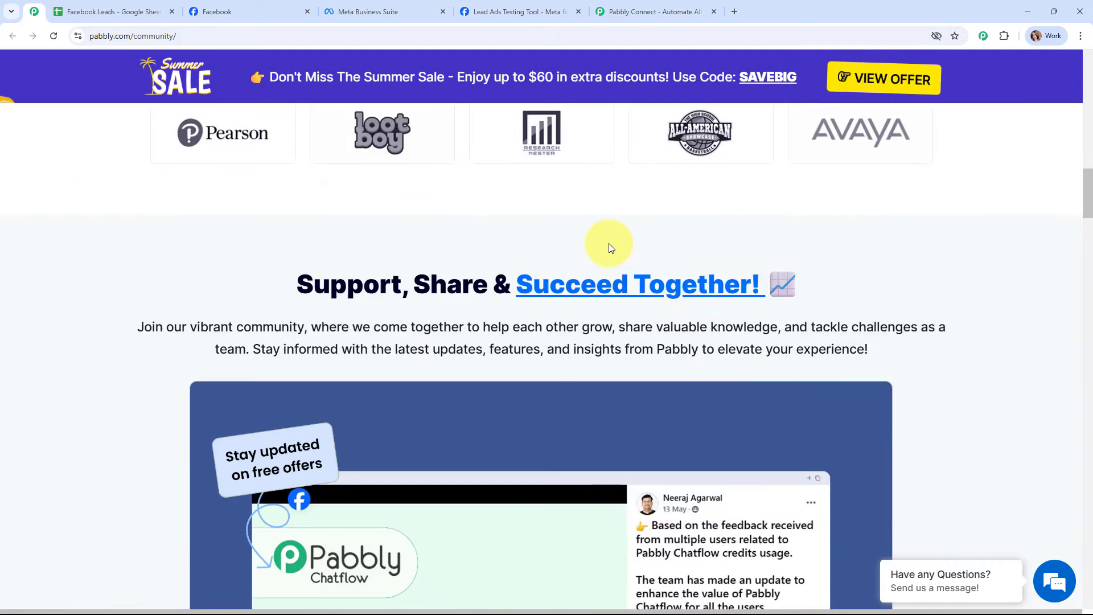
scroll(609, 247, "down", 7)
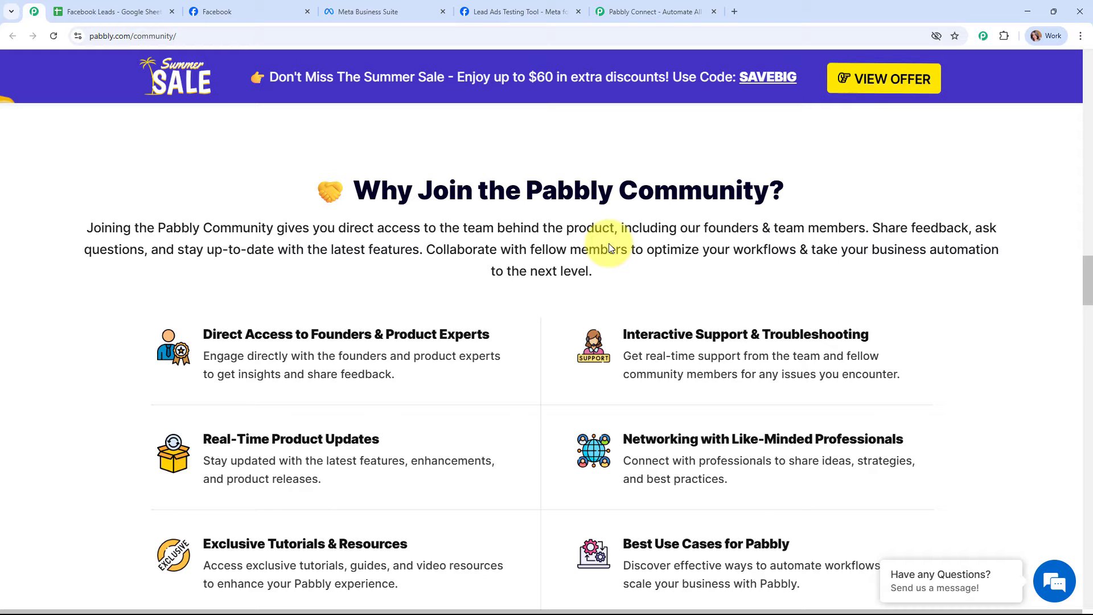
scroll(610, 247, "down", 7)
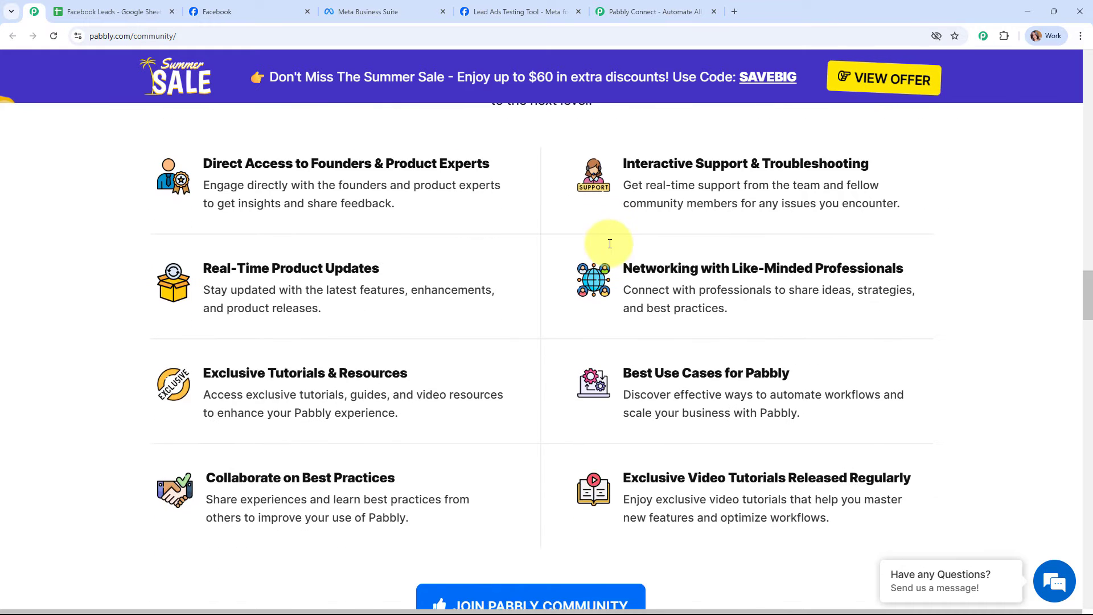
scroll(609, 243, "down", 11)
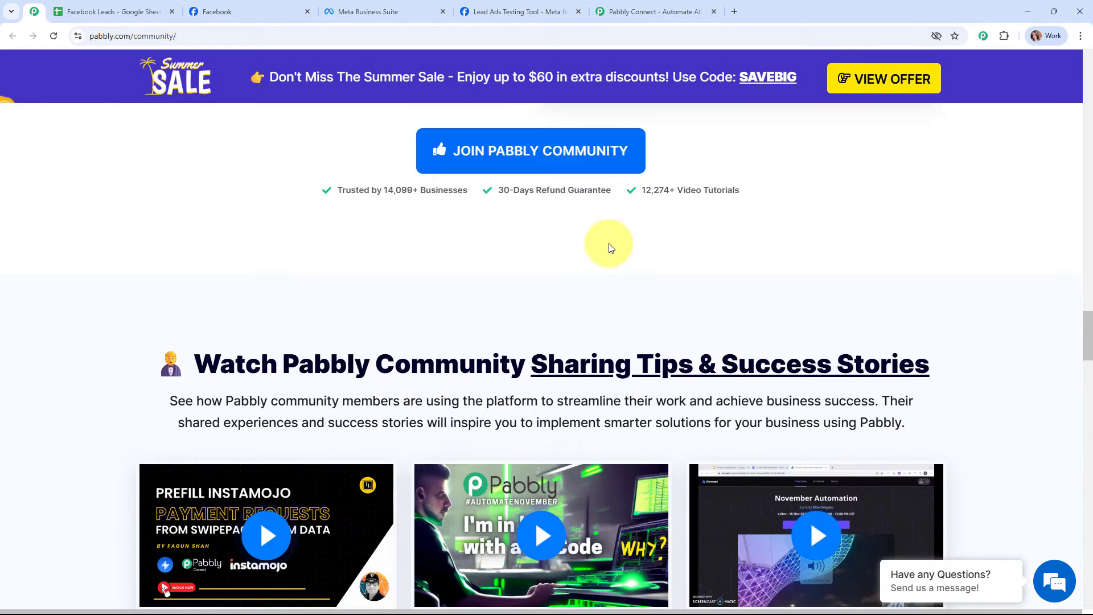
scroll(610, 246, "down", 6)
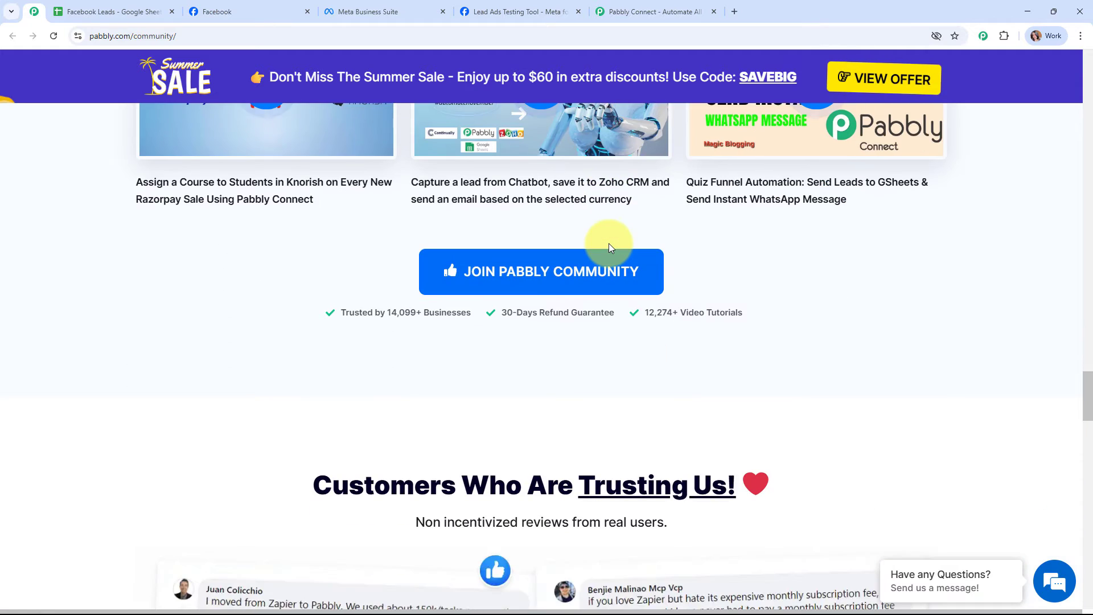
scroll(609, 247, "up", 20)
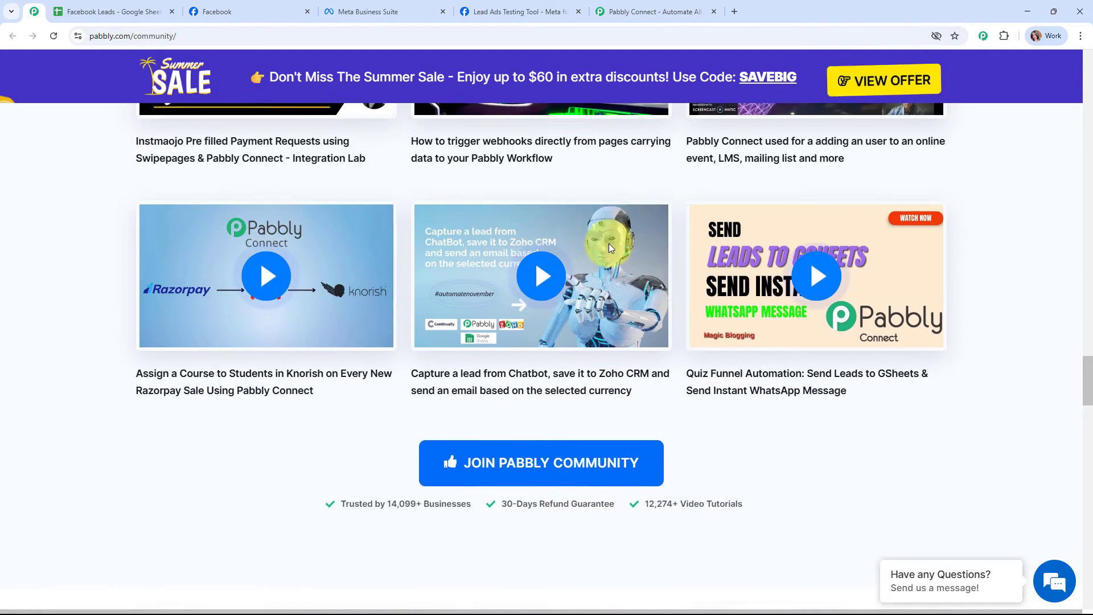
scroll(609, 246, "up", 20)
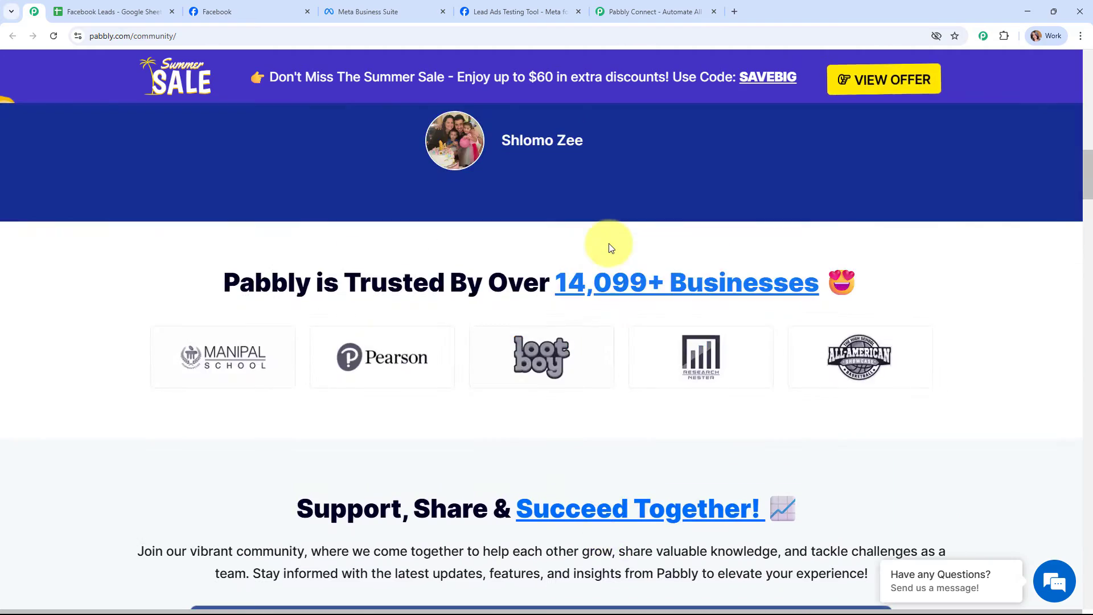
scroll(609, 244, "up", 8)
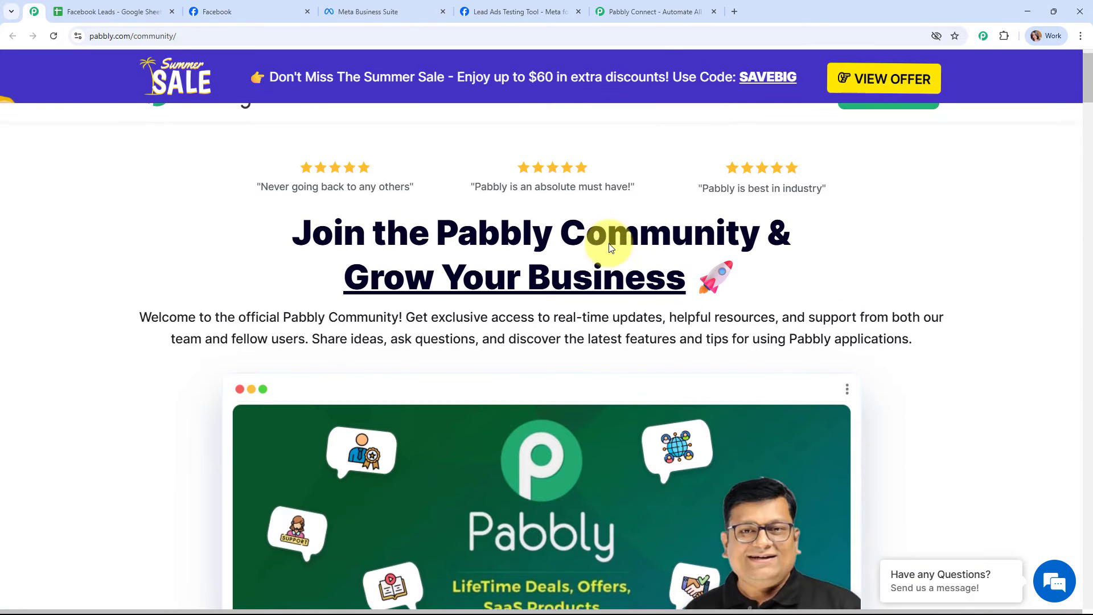
left_click(652, 6)
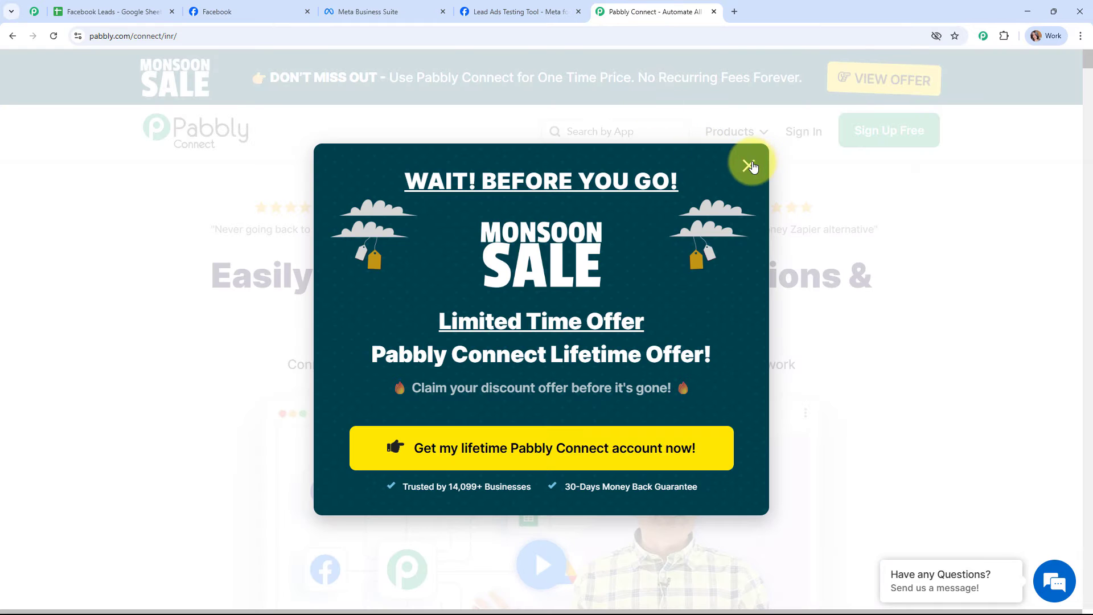
left_click(749, 166)
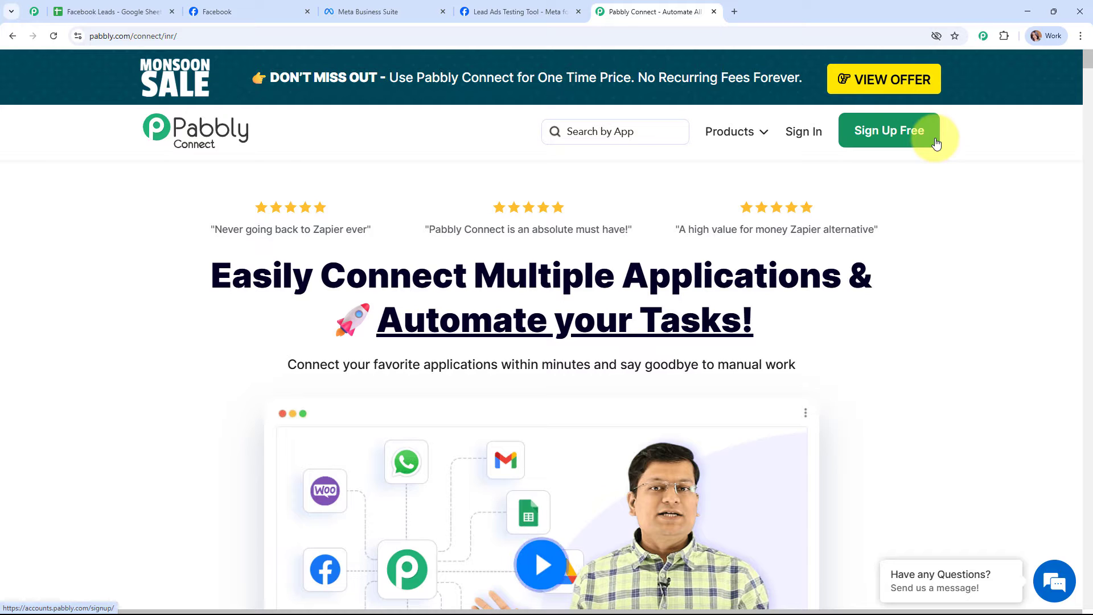
- Go to Pabbly Accounts and launch Pabbly Connect from the All Pabbly Apps page
left_click(804, 132)
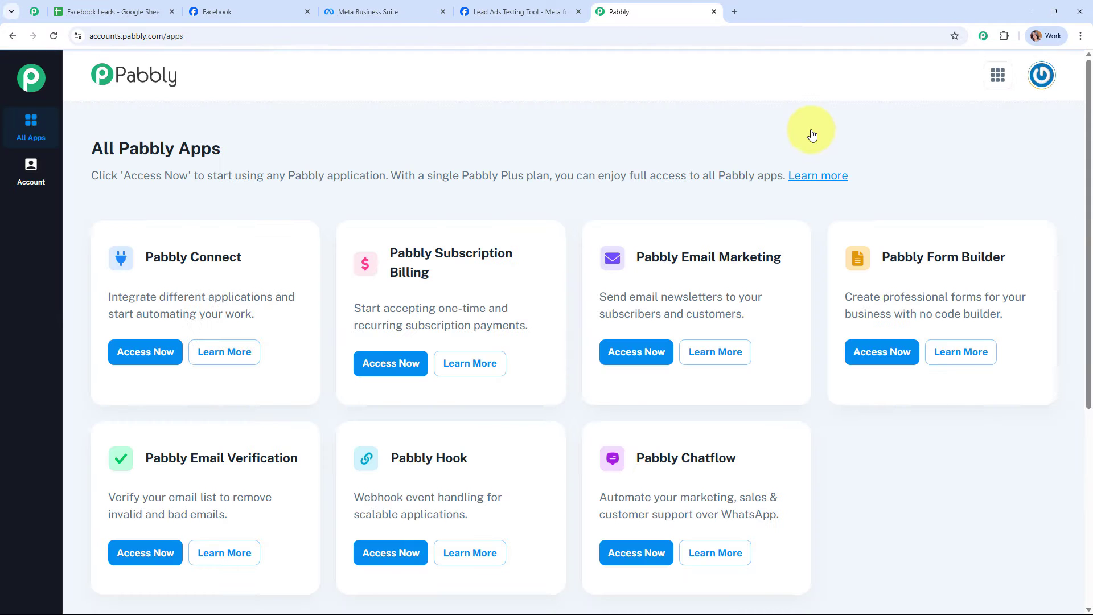
left_click_drag(90, 146, 353, 150)
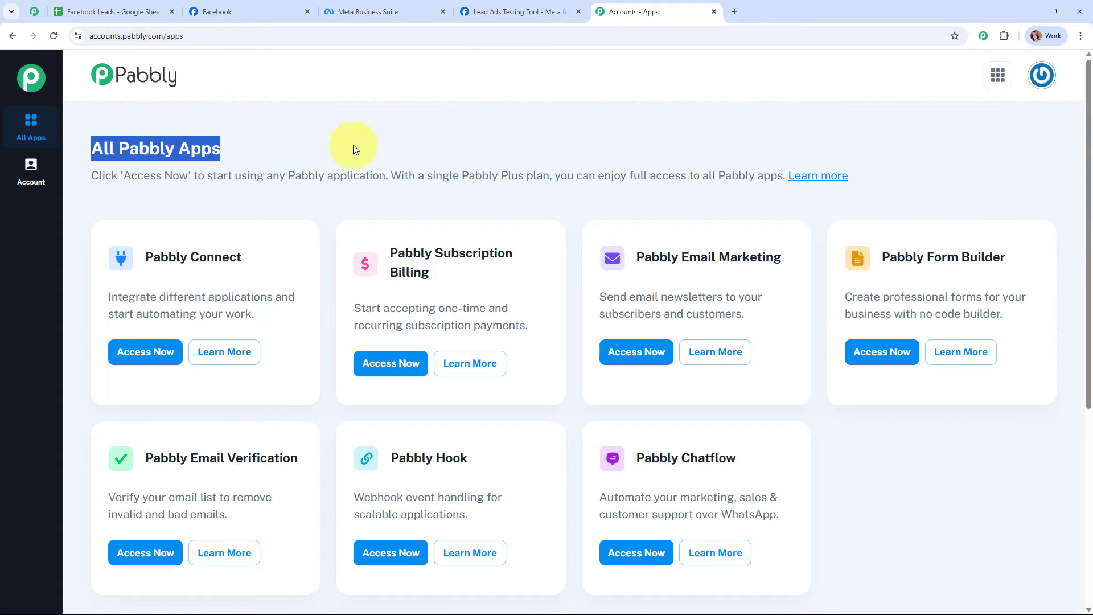
left_click(496, 124)
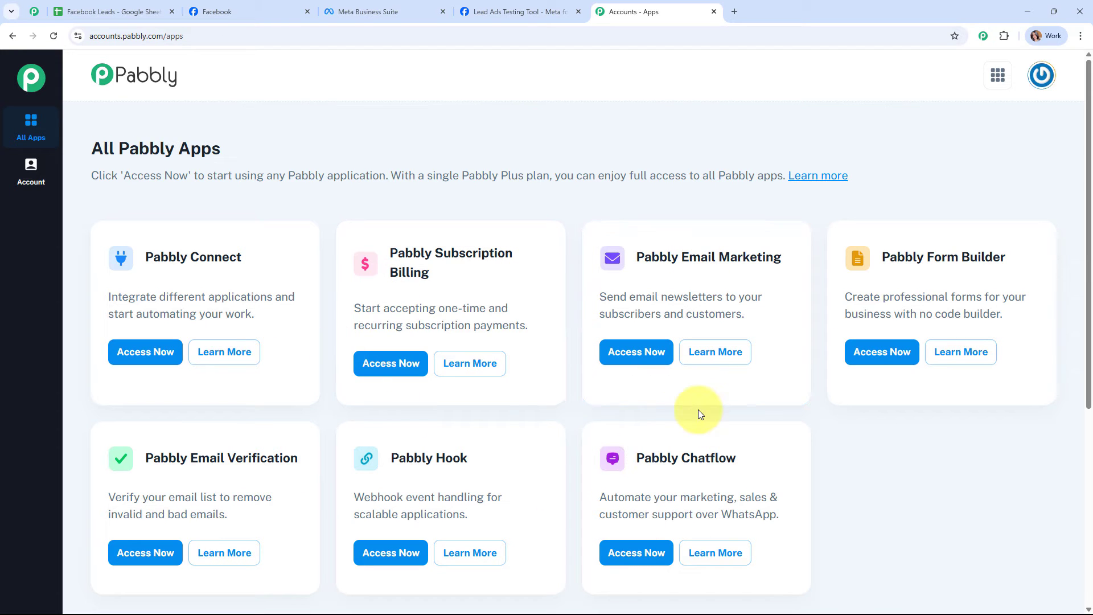
left_click(122, 351)
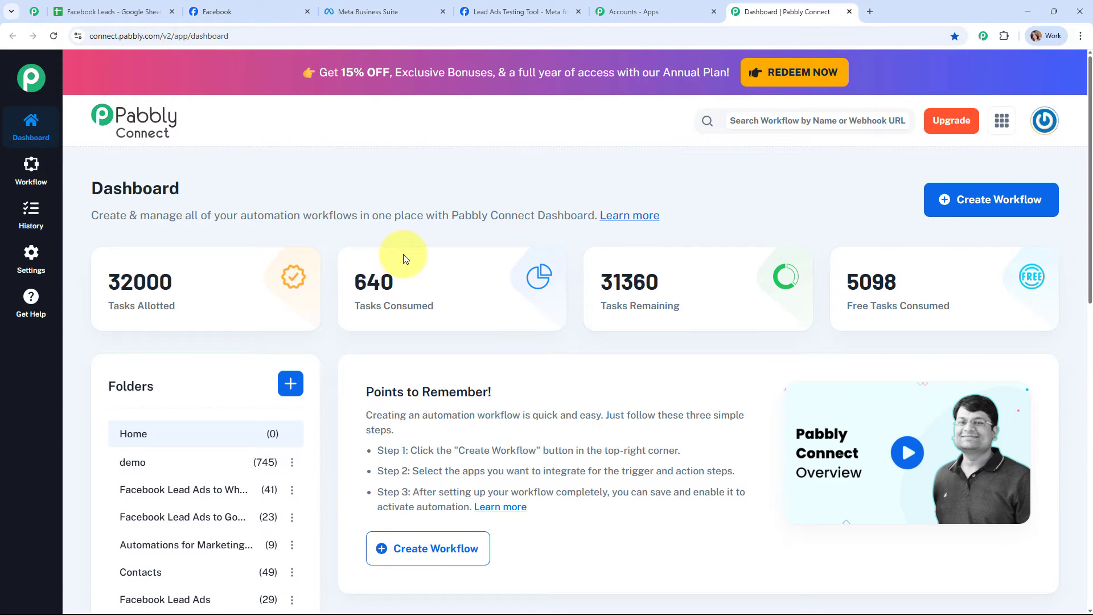
mouse_move(405, 253)
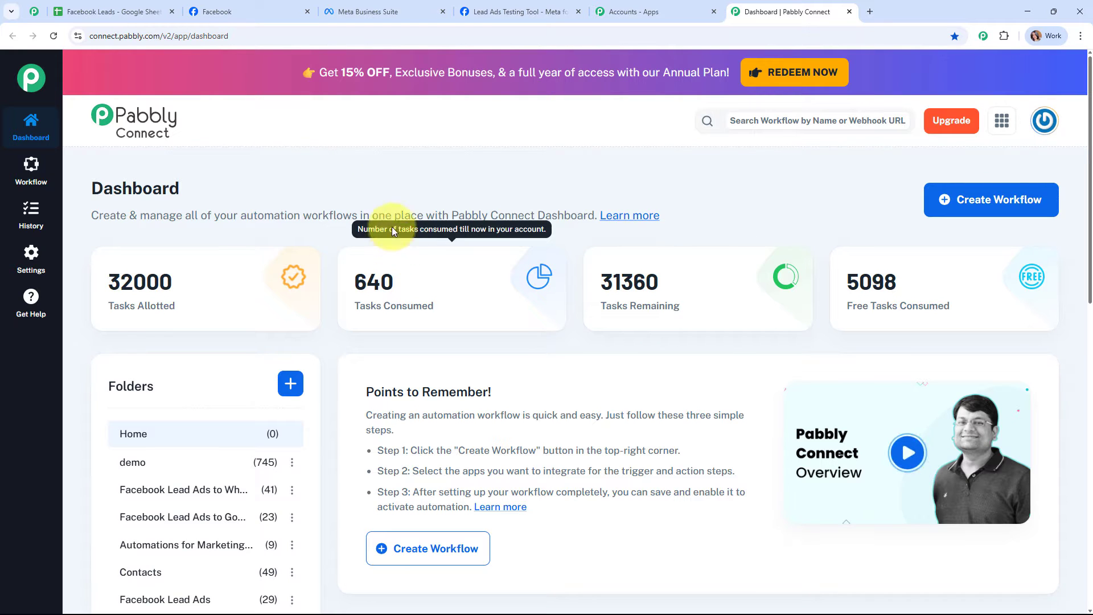
- Start a new workflow named 'Sync New Leads from Facebook Ads to Google Sheets Automatically'
left_click(1002, 211)
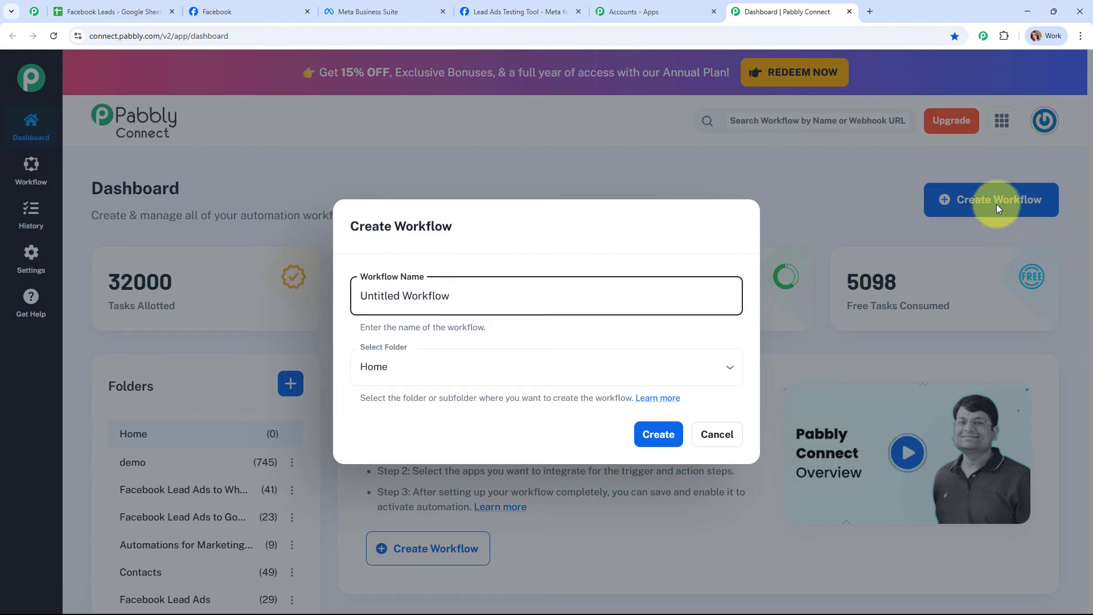
left_click_drag(490, 284, 305, 286)
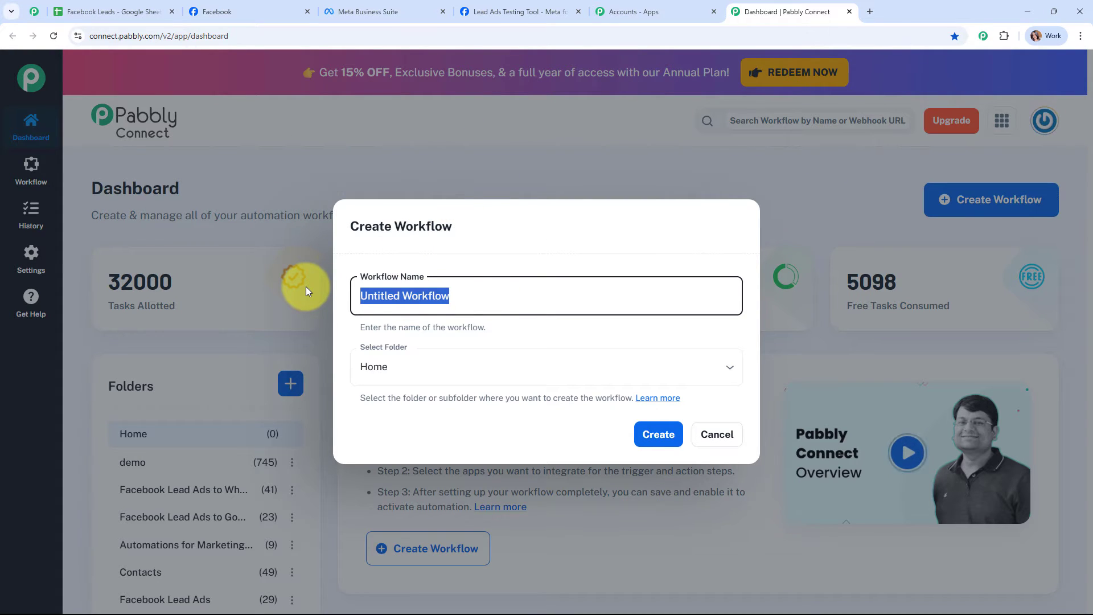
type("Sync New Leads from Facebook Ads to Google Sheets Automatically")
left_click_drag(366, 291, 757, 295)
left_click(659, 337)
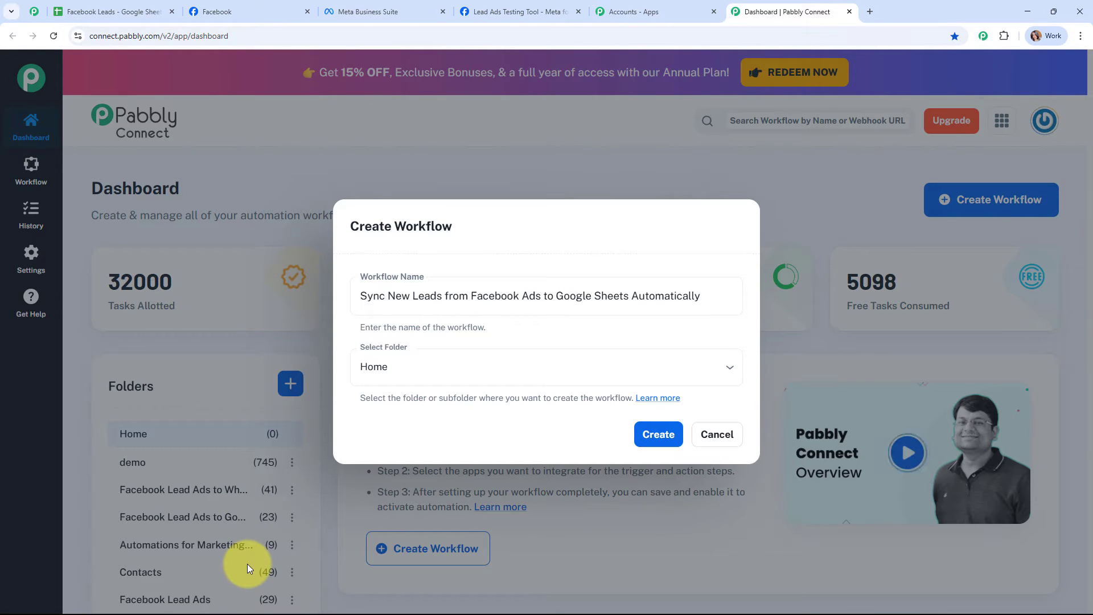
- Put the workflow in the Automations folder and open the Learn more article about folders
left_click(507, 371)
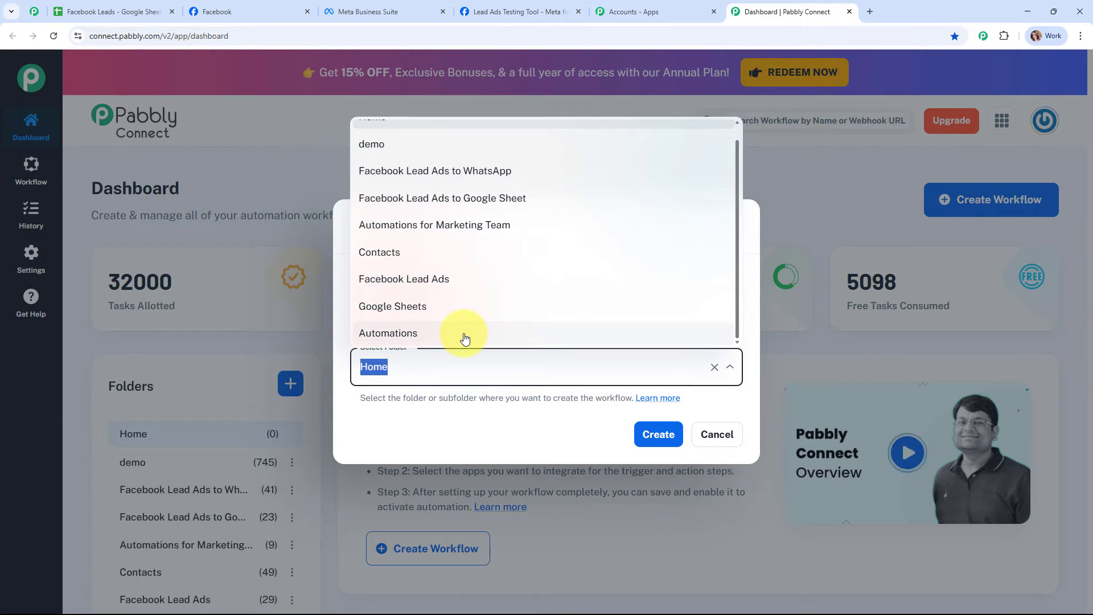
left_click(464, 335)
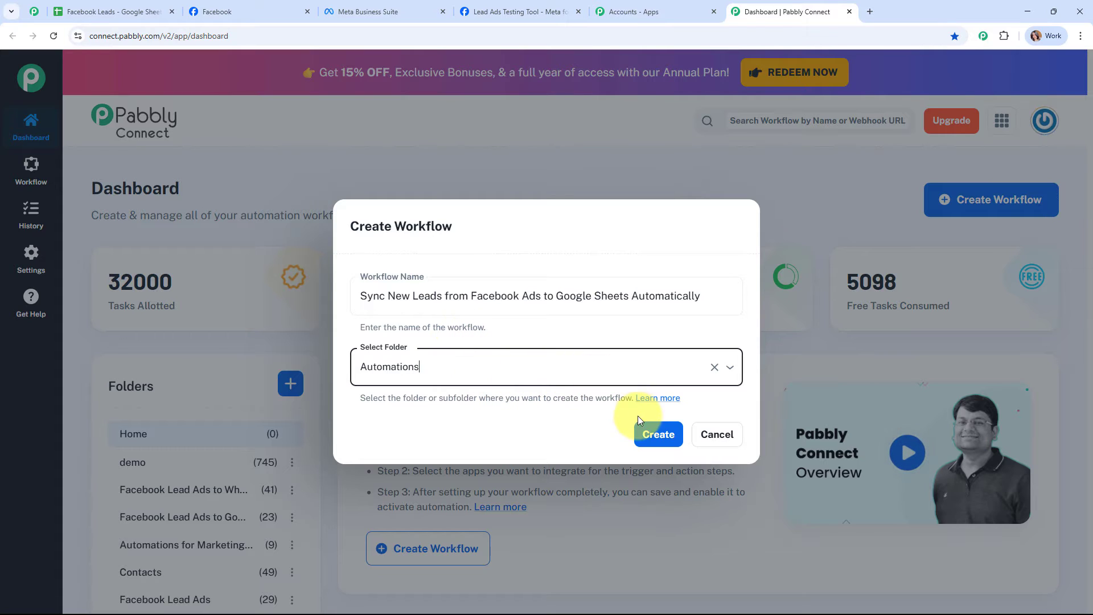
left_click(647, 426)
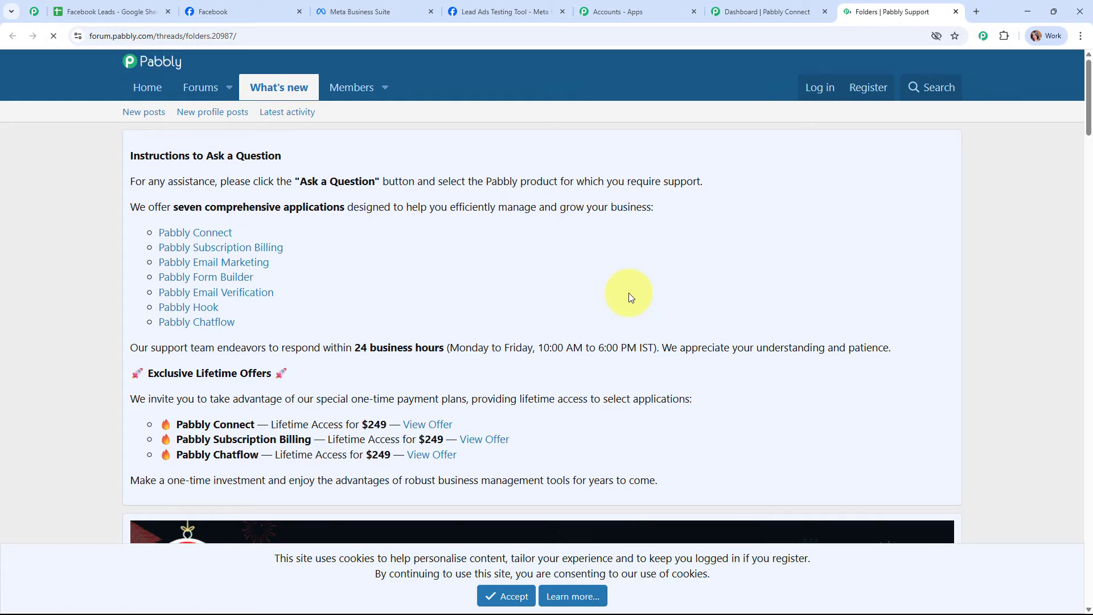
- Scroll through the Folders support thread, then close its tab
scroll(628, 292, "down", 10)
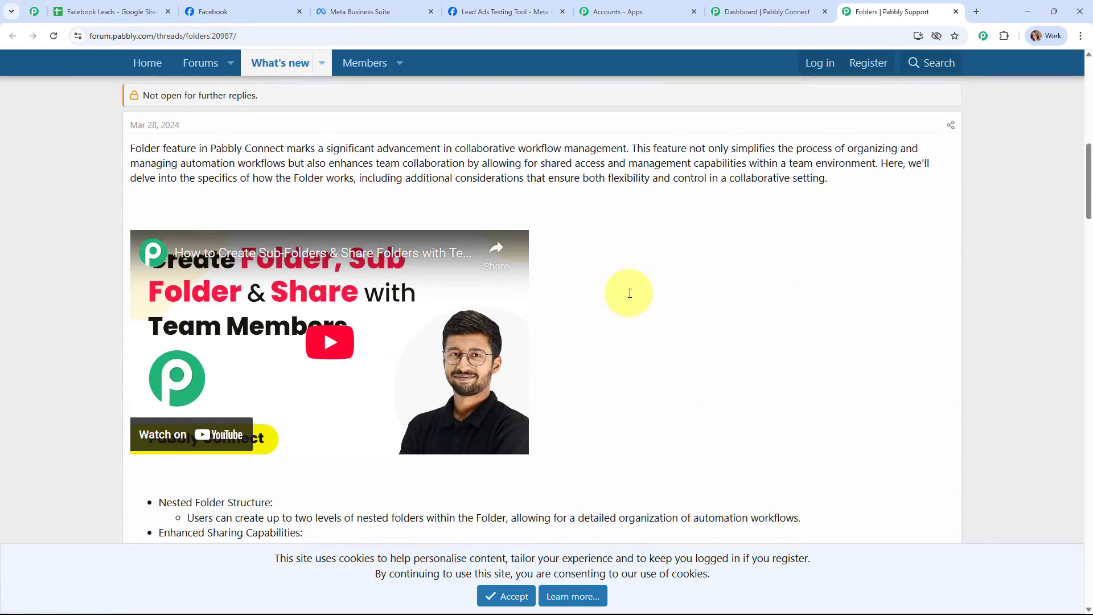
scroll(630, 293, "down", 15)
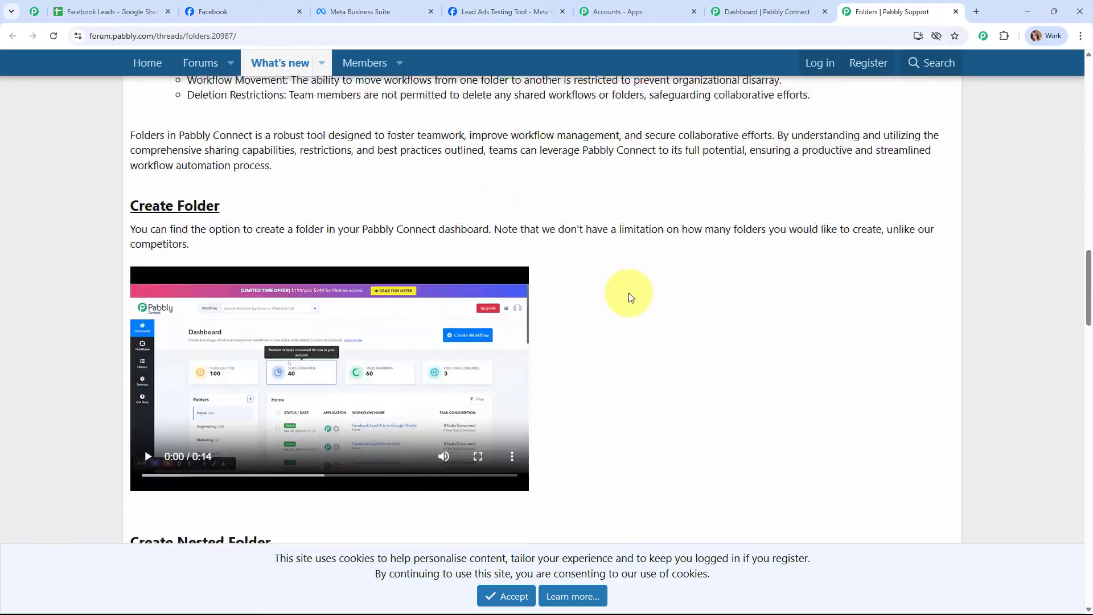
scroll(629, 297, "down", 1)
scroll(629, 297, "up", 9)
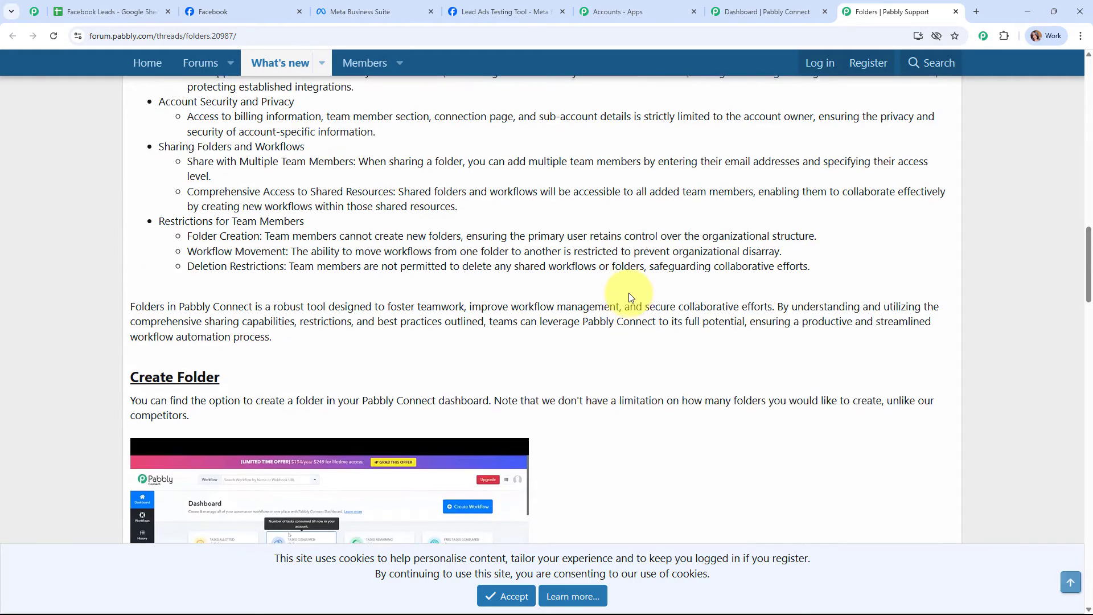
left_click(956, 13)
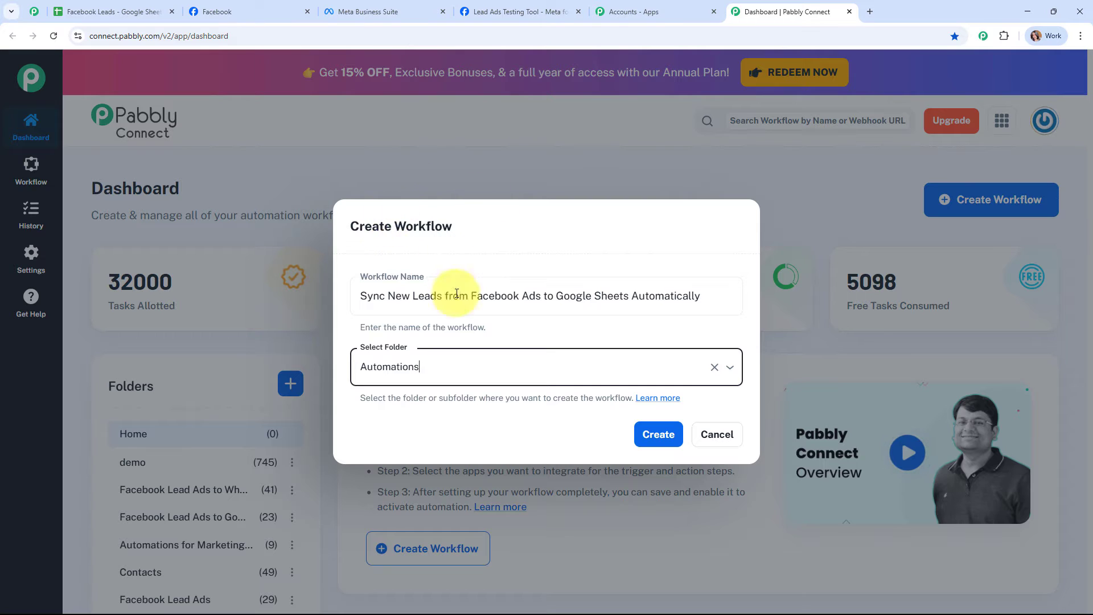
- Create the workflow and collapse the empty trigger step in its editor
left_click(671, 438)
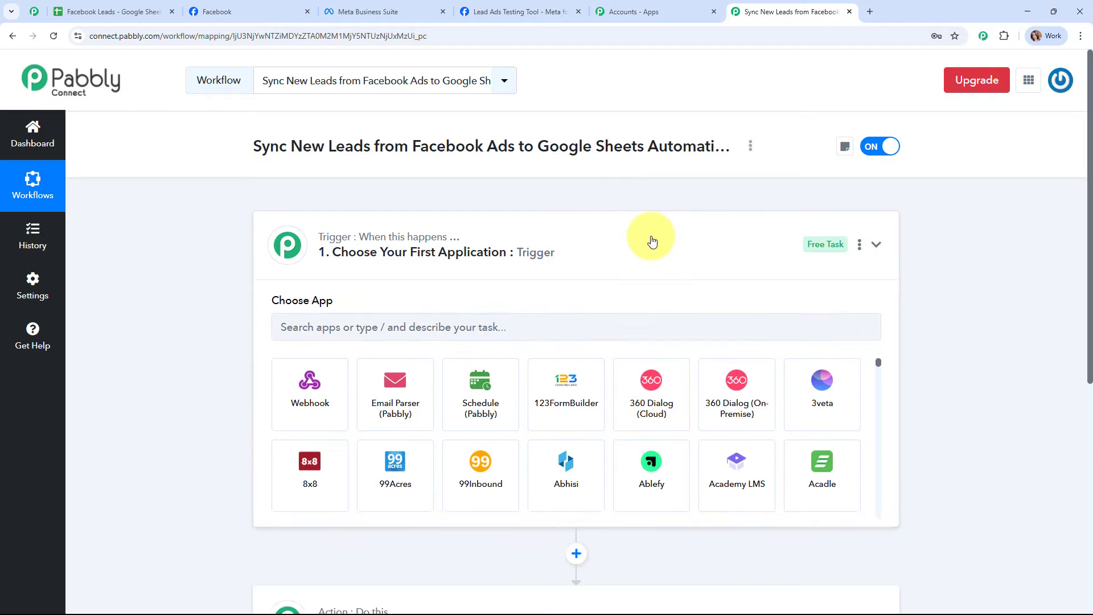
left_click(652, 241)
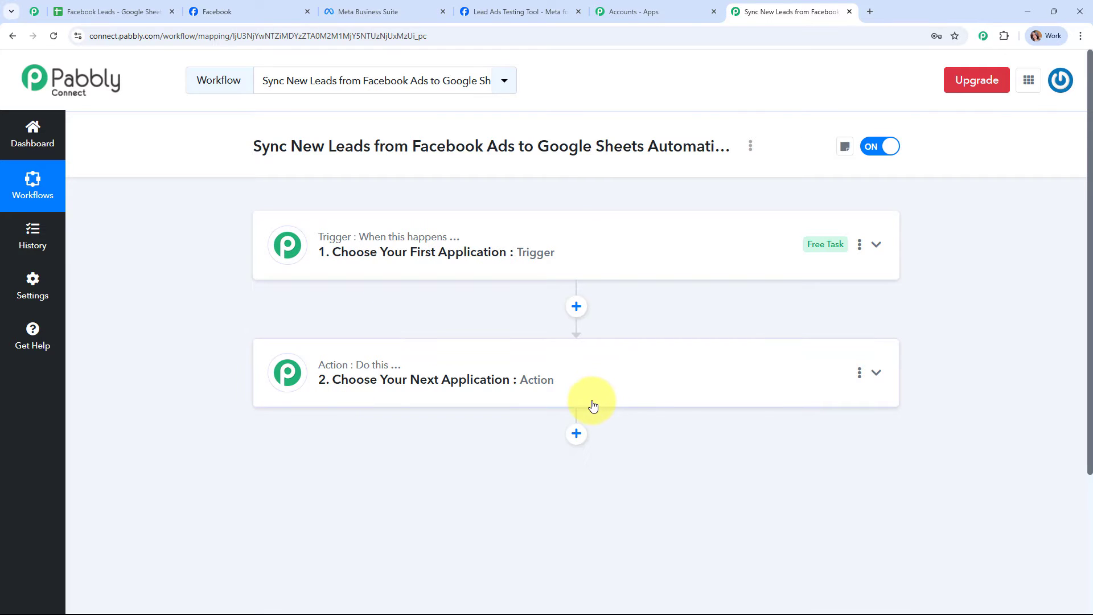
- Set the trigger app to Facebook Lead Ads, found by searching 'face', with event New Lead Instant
left_click(733, 263)
left_click(354, 328)
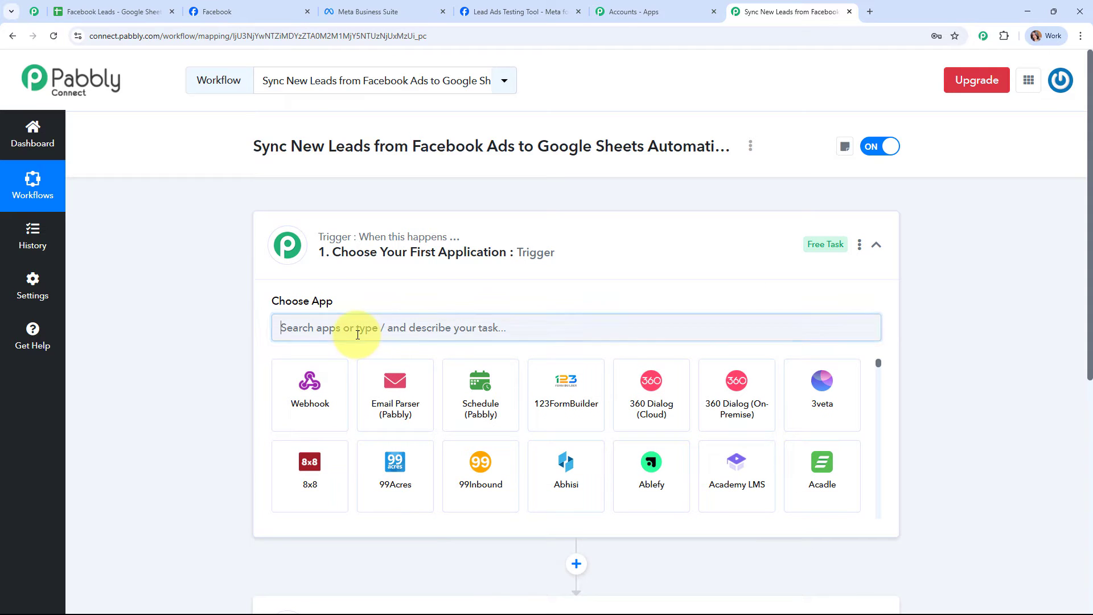
type("face")
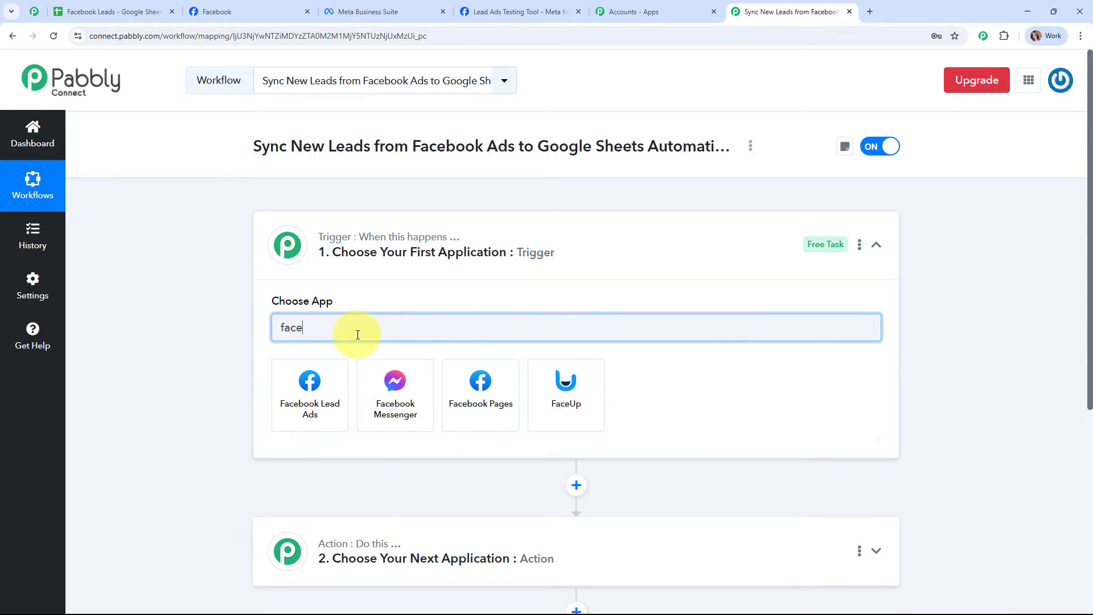
left_click(288, 419)
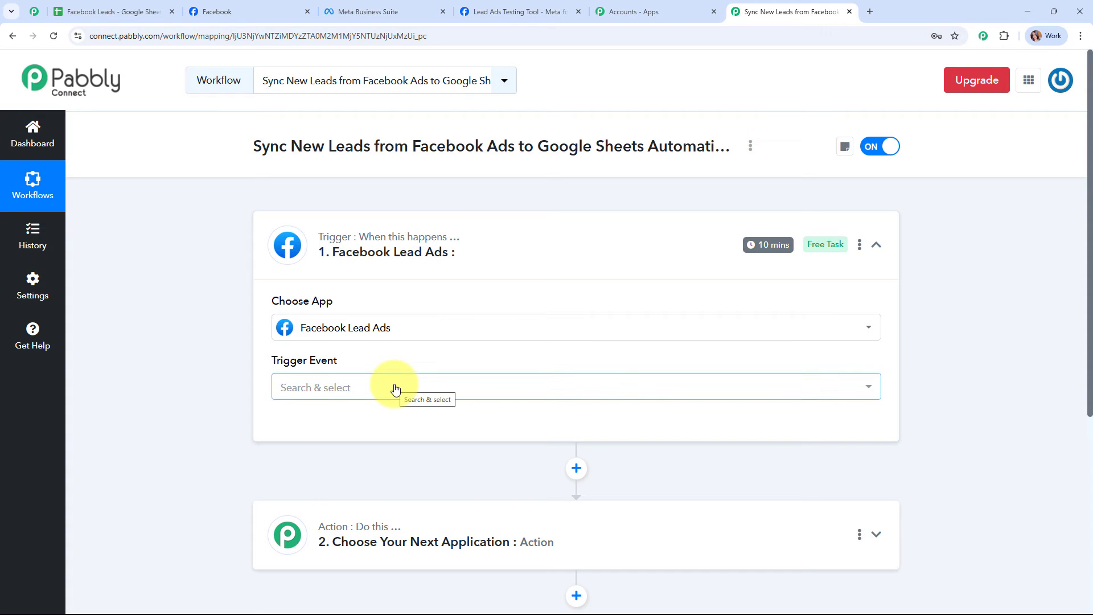
left_click(395, 388)
left_click(404, 449)
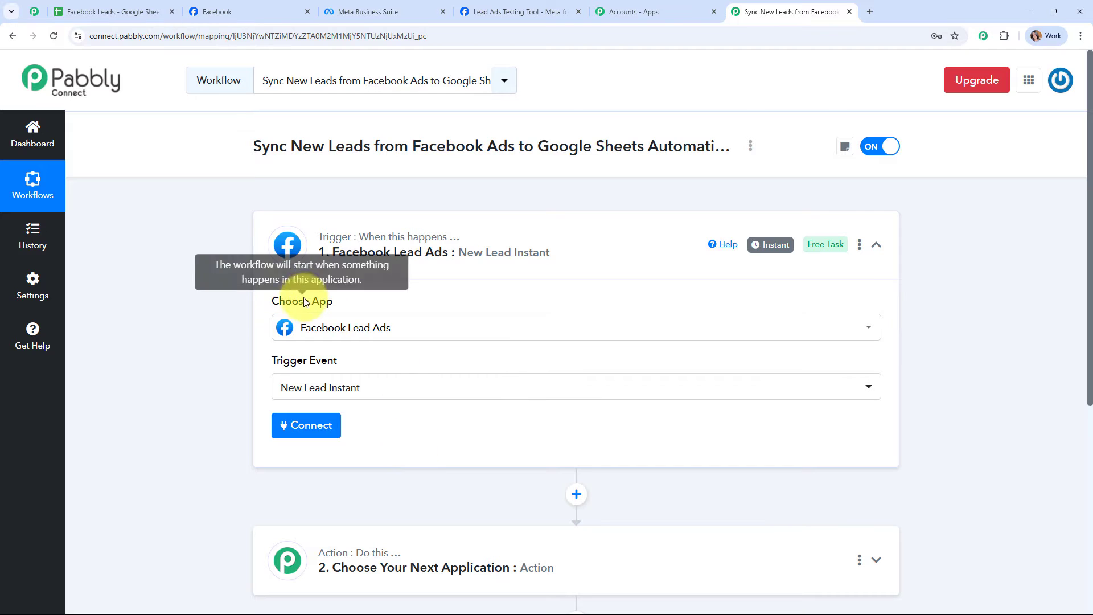
left_click(326, 423)
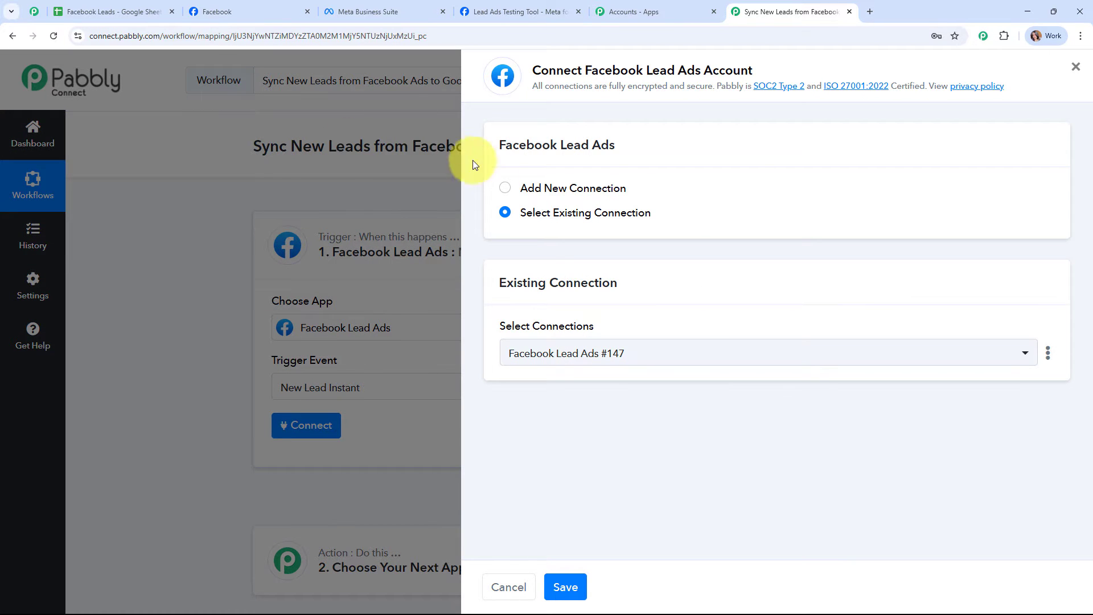
- Add a new Facebook Lead Ads connection and authorize it with the logged-in Facebook account
left_click(506, 189)
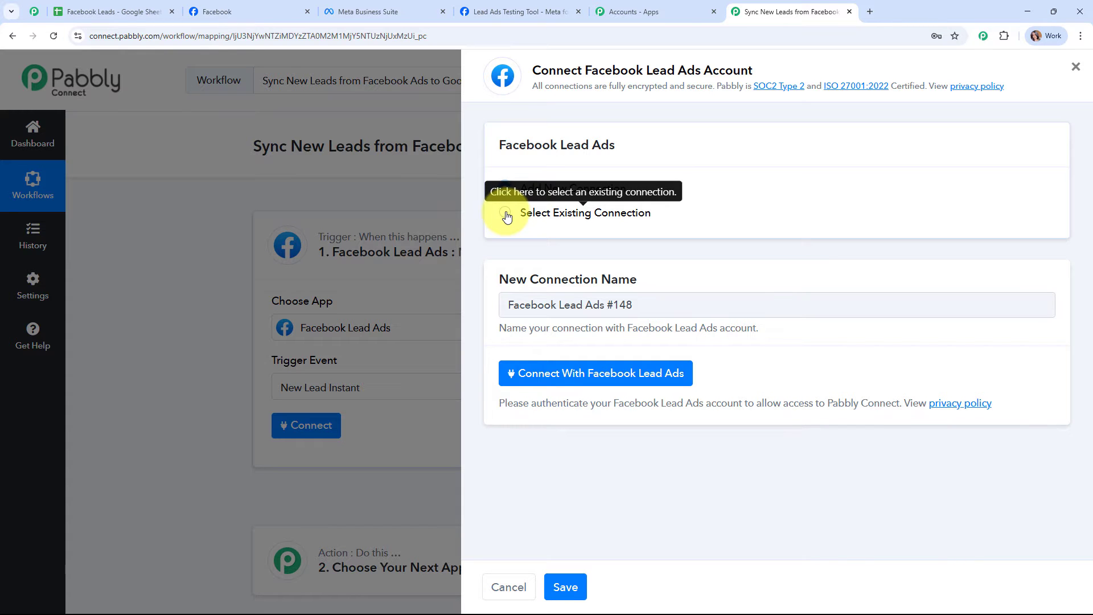
left_click(595, 381)
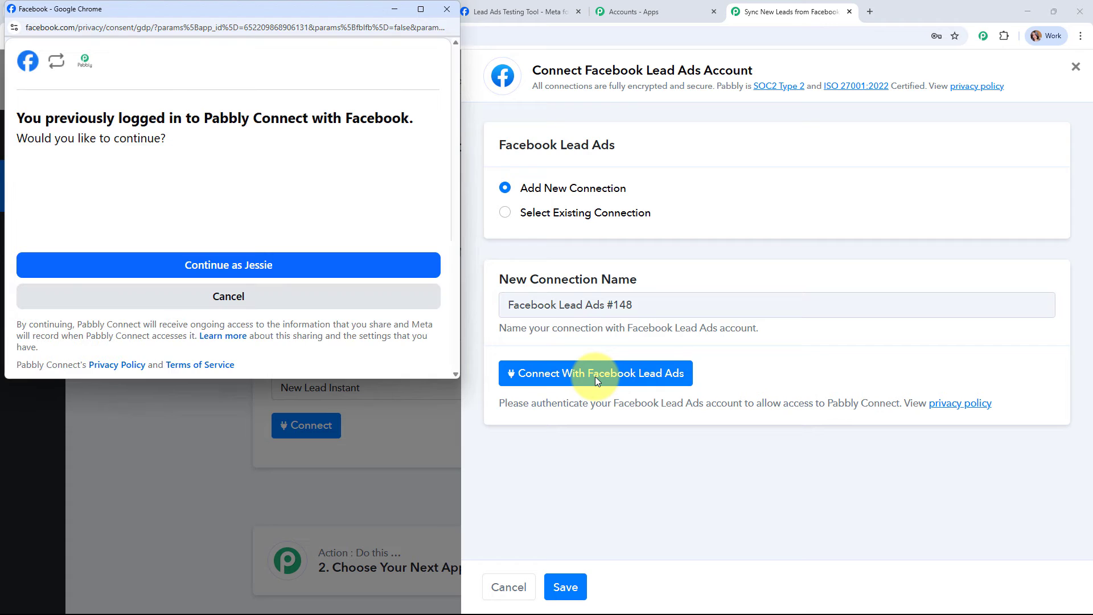
left_click(253, 272)
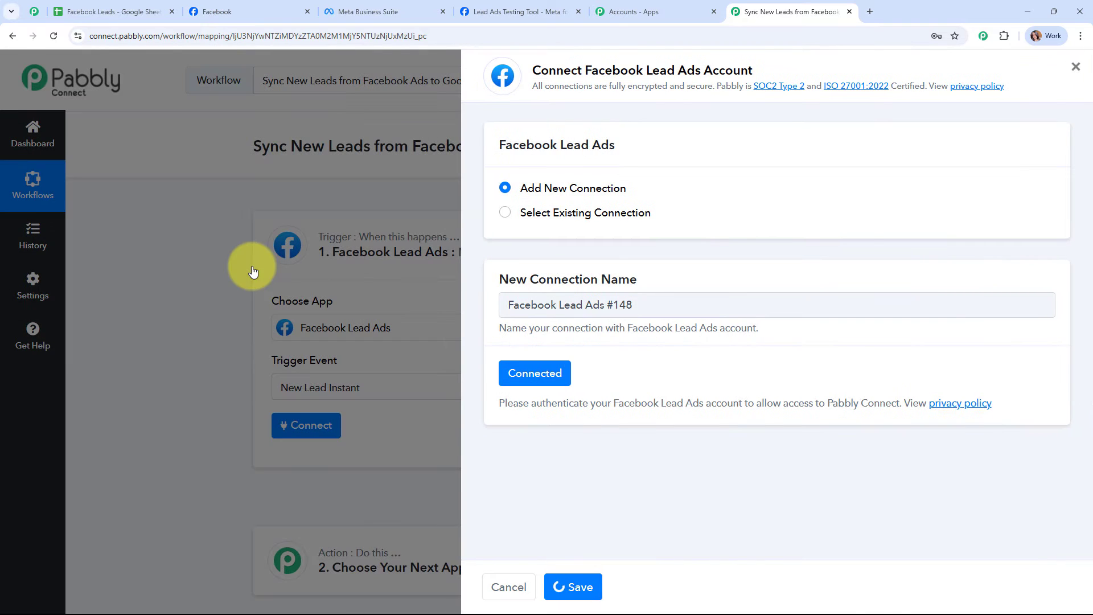
scroll(601, 348, "down", 3)
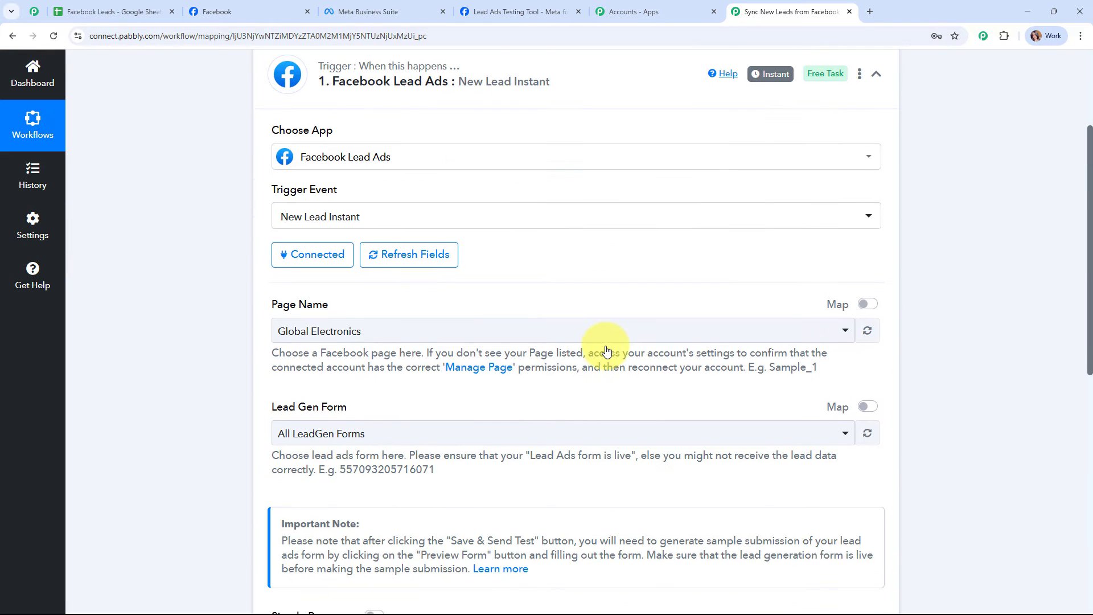
- Choose Prime Properties, found by searching 'pr', as the trigger's Page Name
scroll(607, 350, "down", 1)
left_click_drag(267, 241, 370, 245)
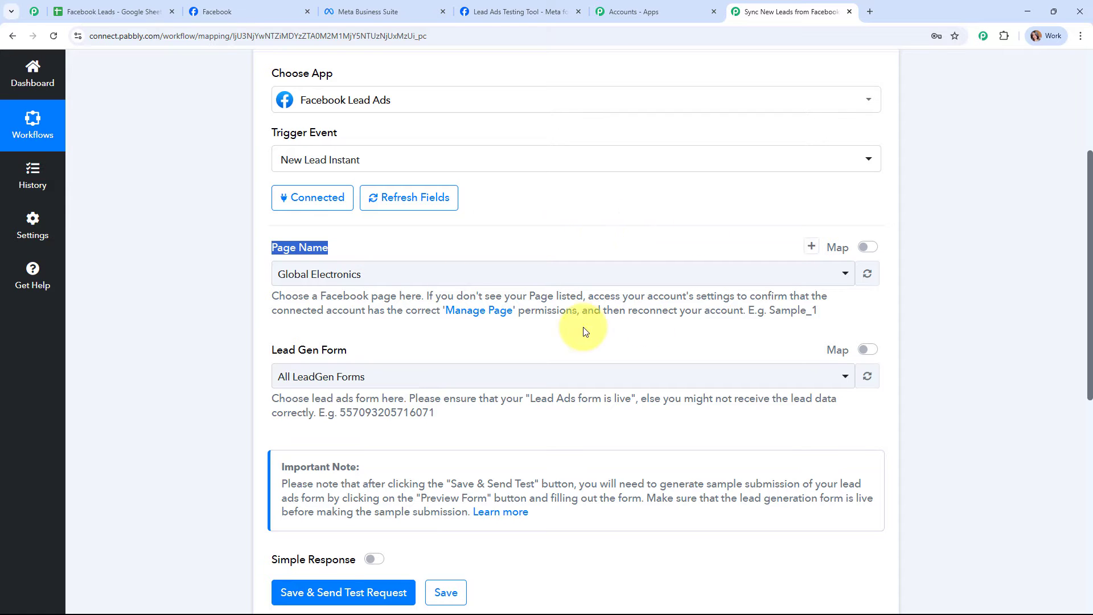
left_click(216, 11)
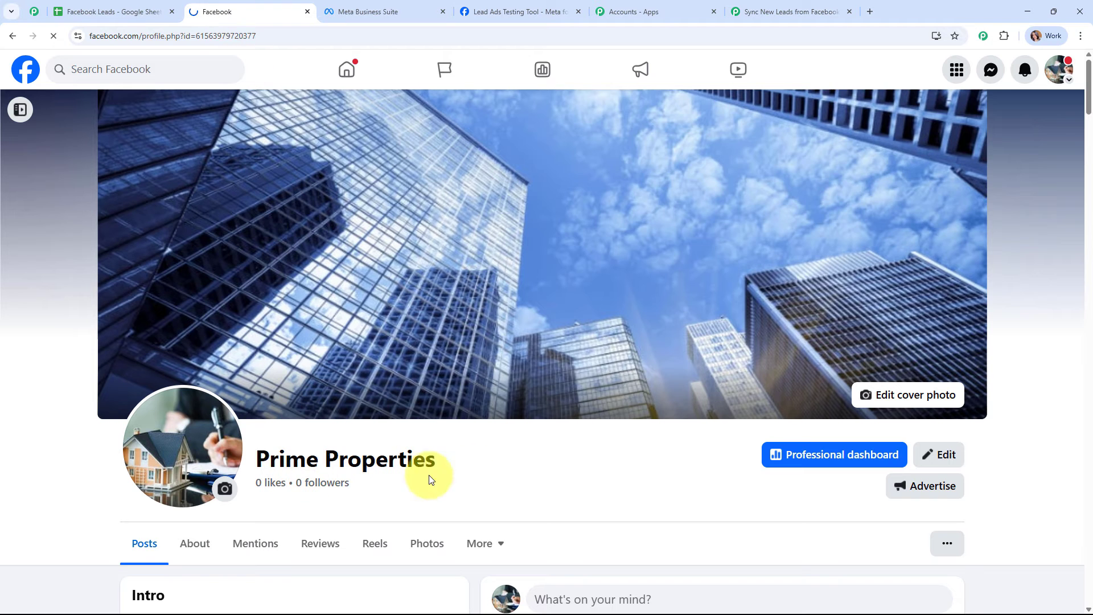
left_click(804, 10)
left_click(318, 279)
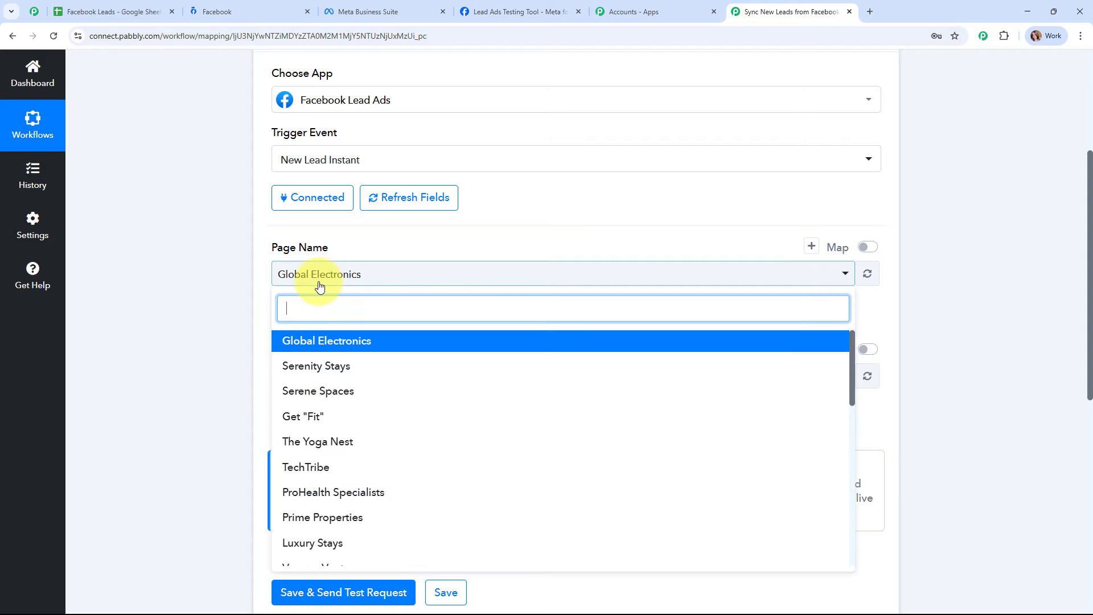
type("pr")
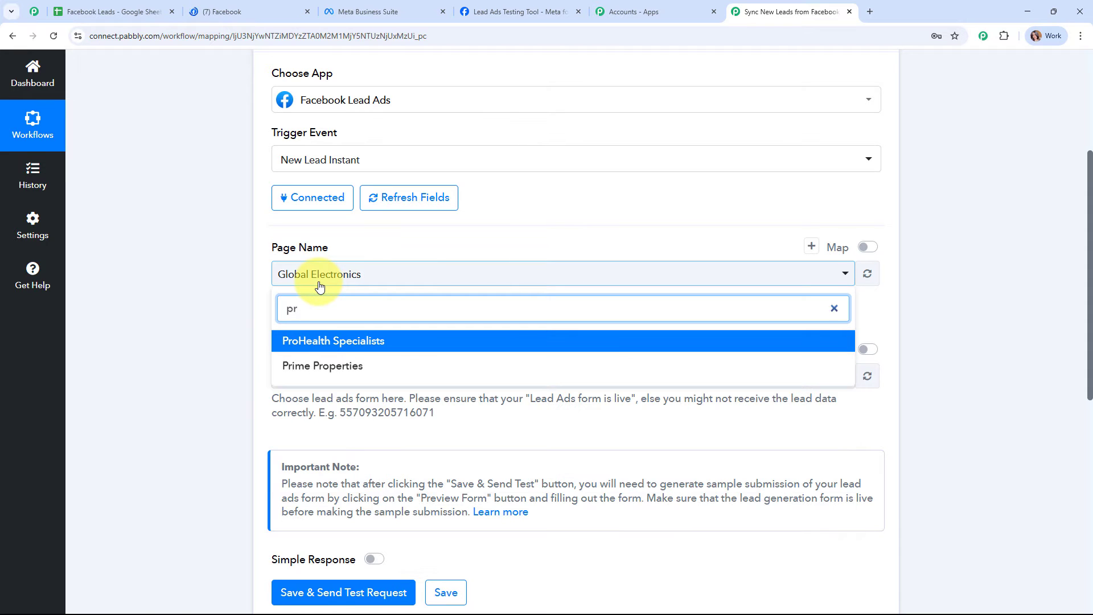
left_click(432, 367)
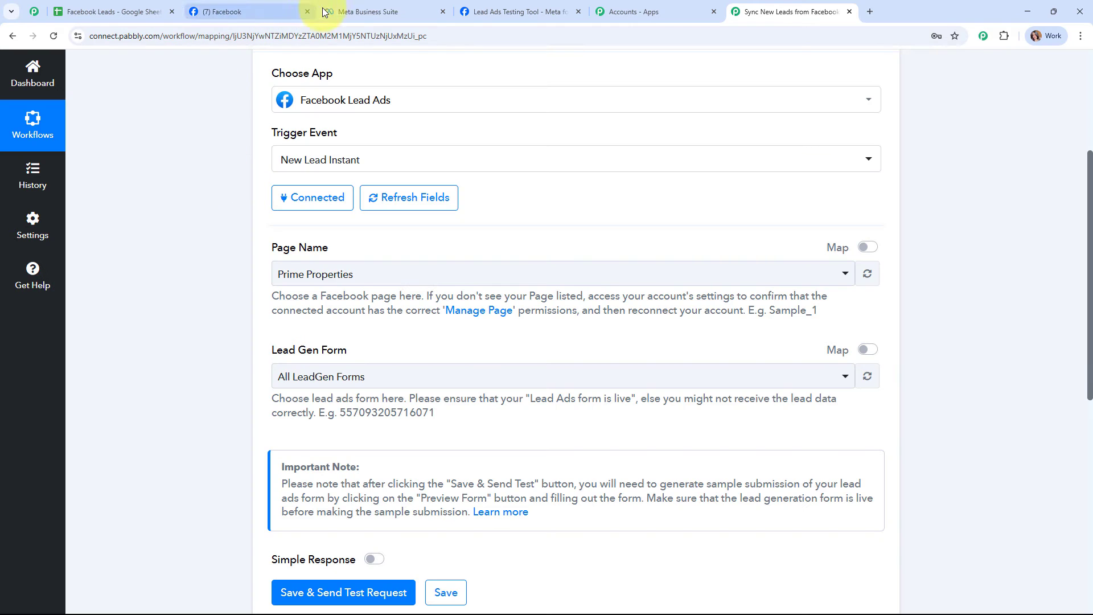
left_click(371, 11)
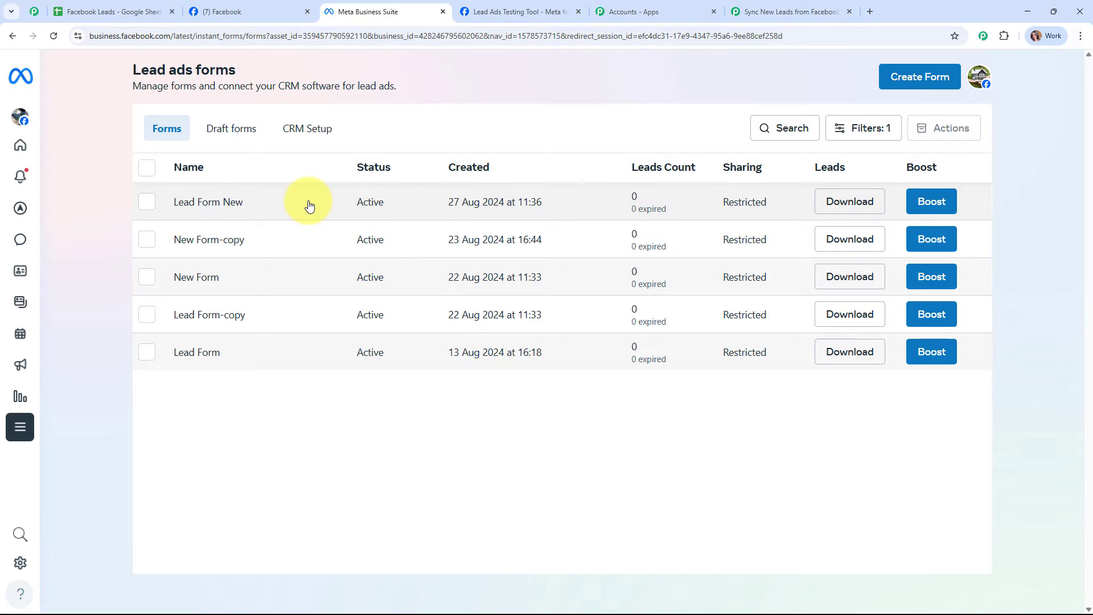
- Select Lead Form New as the Lead Gen Form, then save and send a test request
left_click(743, 6)
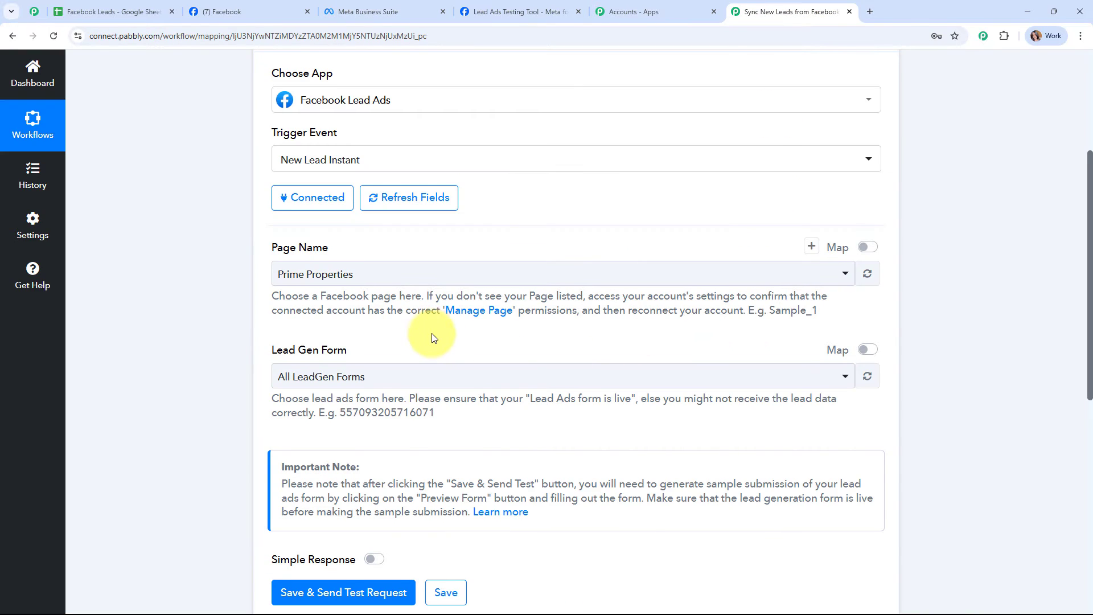
scroll(432, 338, "down", 3)
left_click(387, 219)
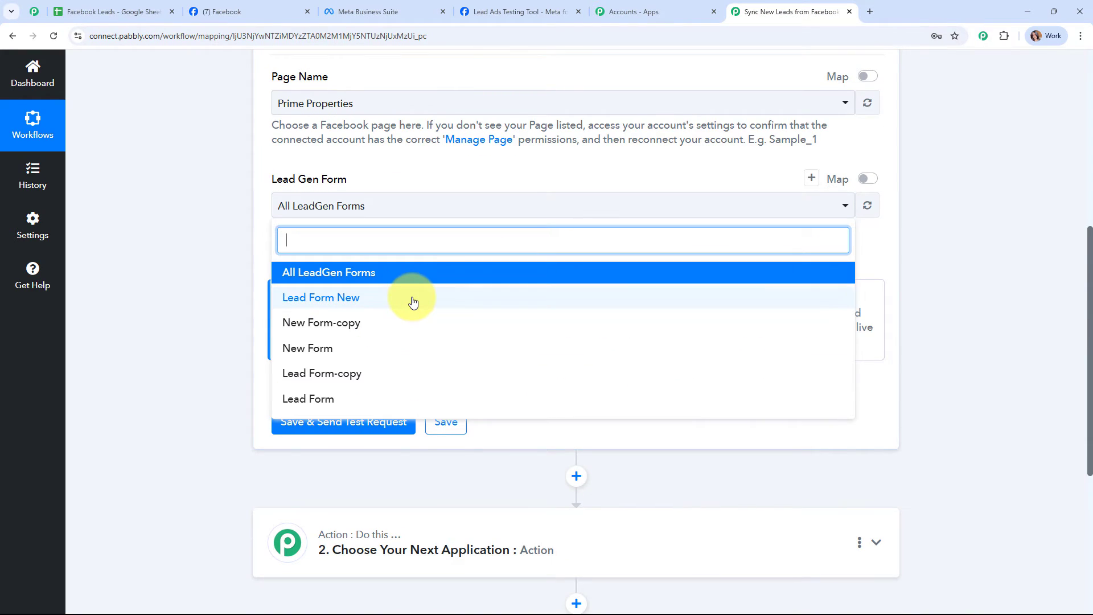
left_click(413, 299)
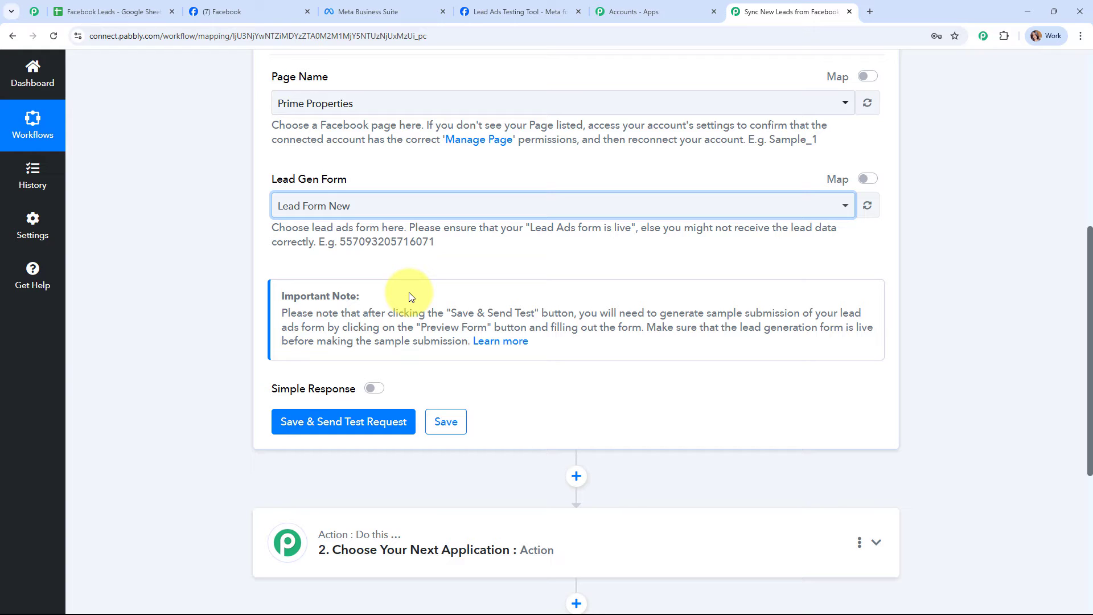
left_click(460, 202)
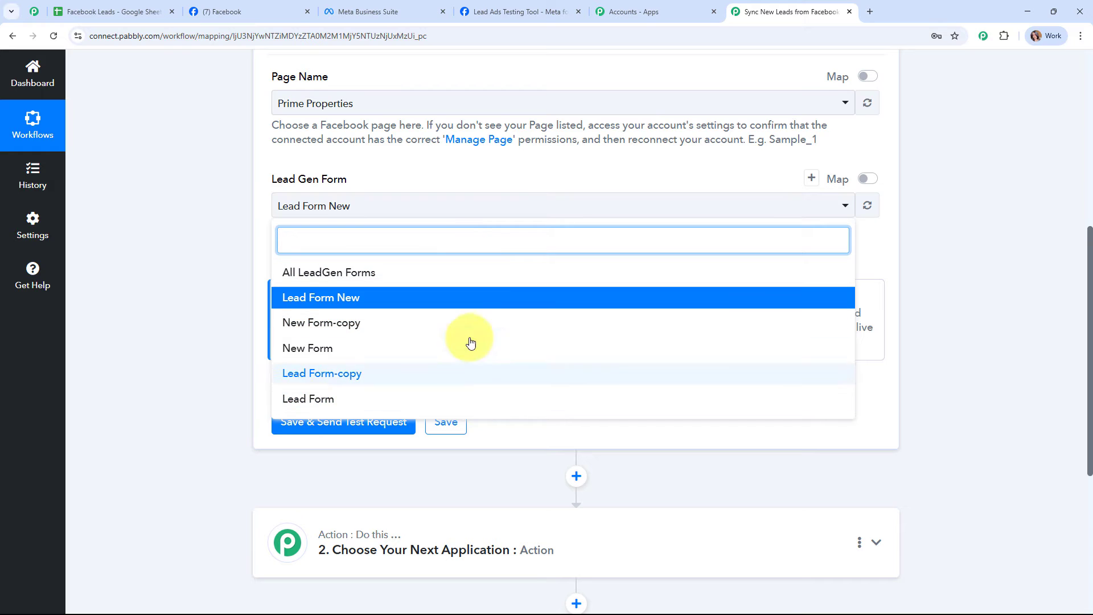
left_click(219, 282)
scroll(268, 283, "up", 3)
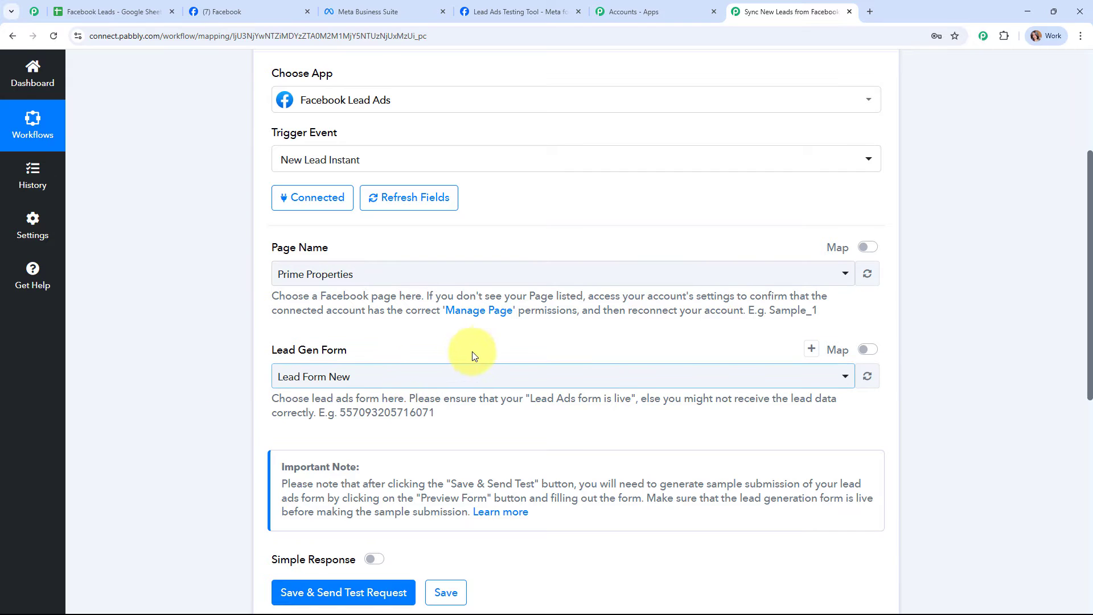
scroll(484, 350, "down", 4)
left_click(363, 365)
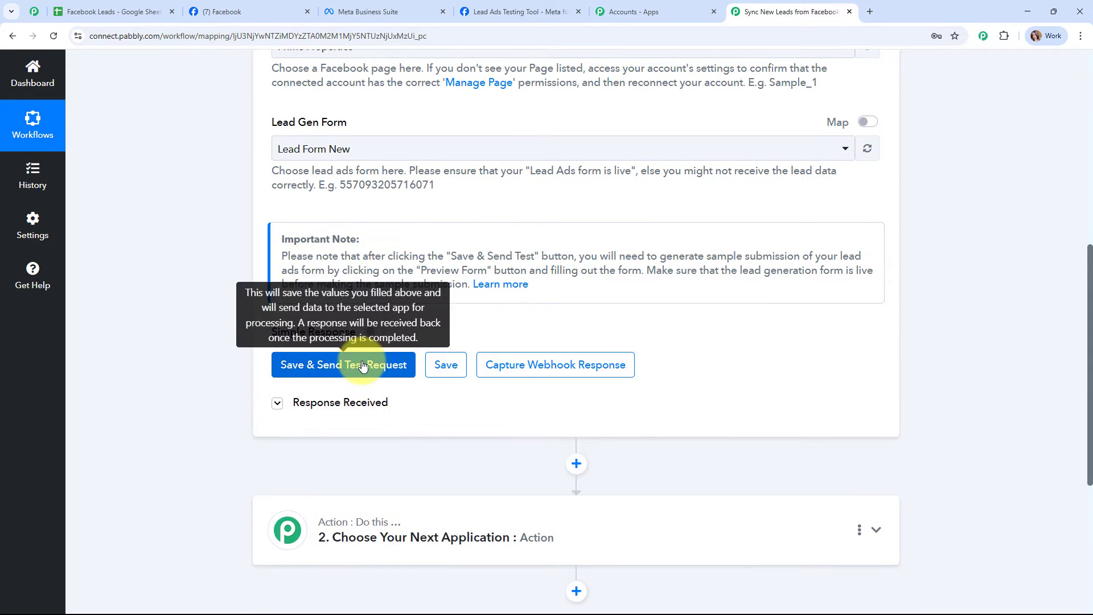
- Read the note about making a test submission, then switch to Meta's Lead Ads Testing Tool
scroll(364, 366, "down", 1)
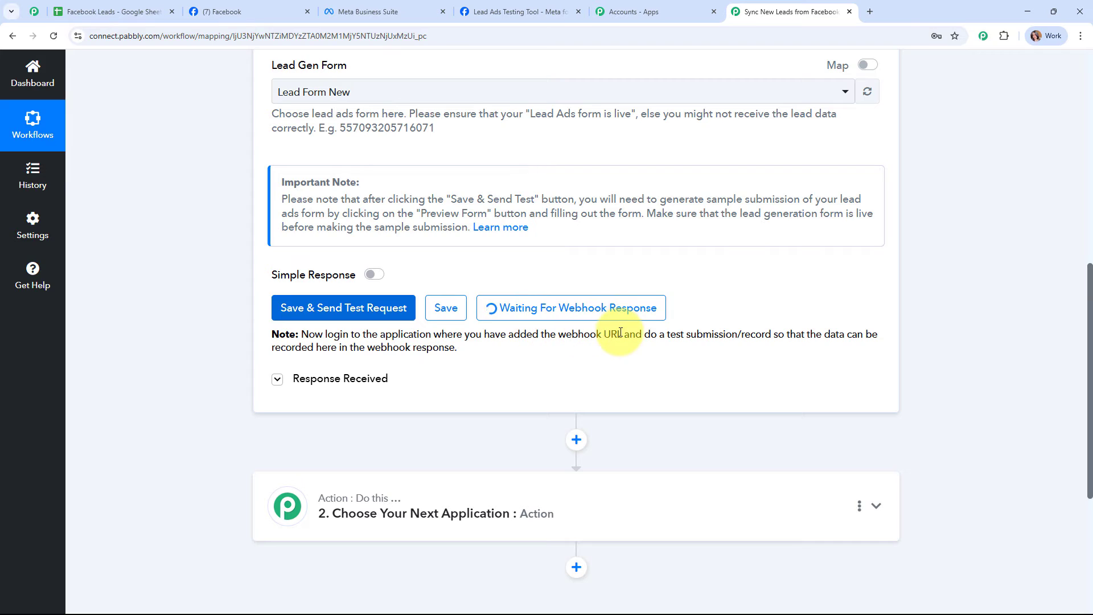
left_click_drag(623, 334, 684, 333)
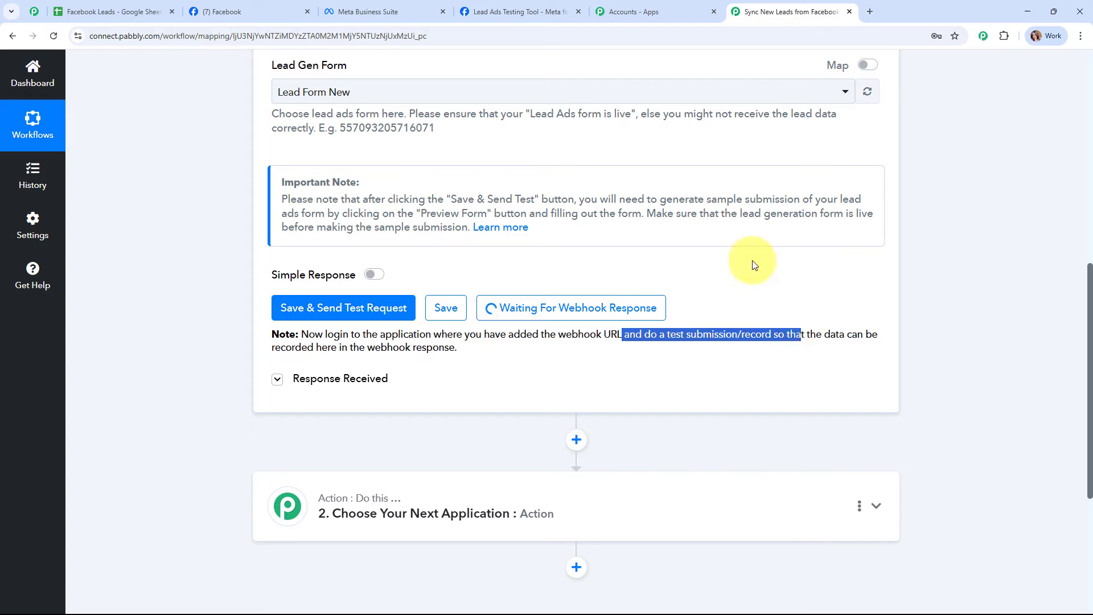
left_click(742, 300)
left_click_drag(636, 335, 787, 335)
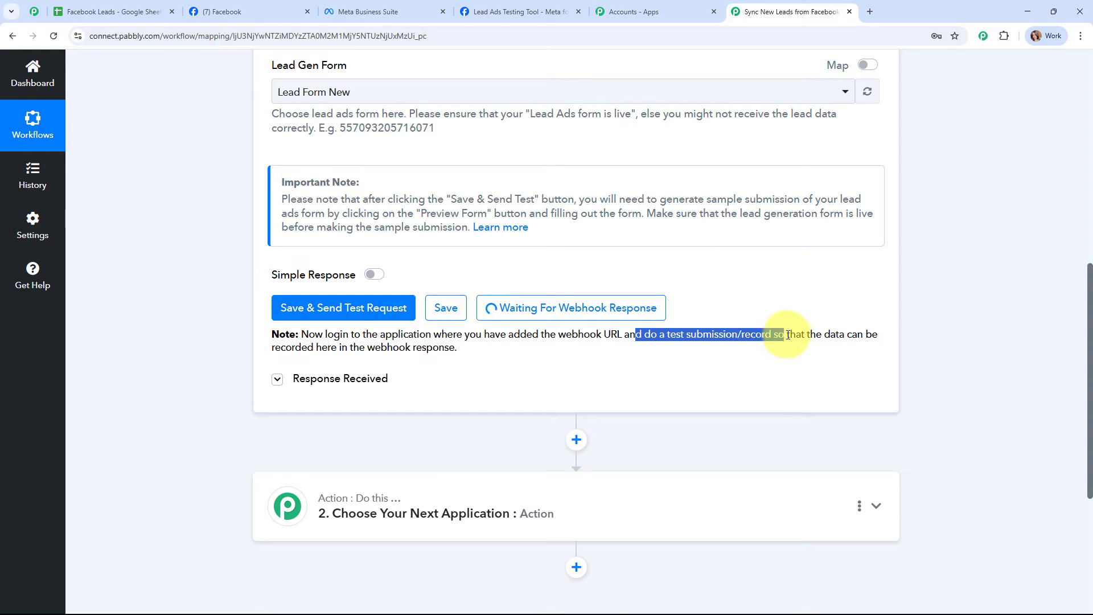
left_click(759, 398)
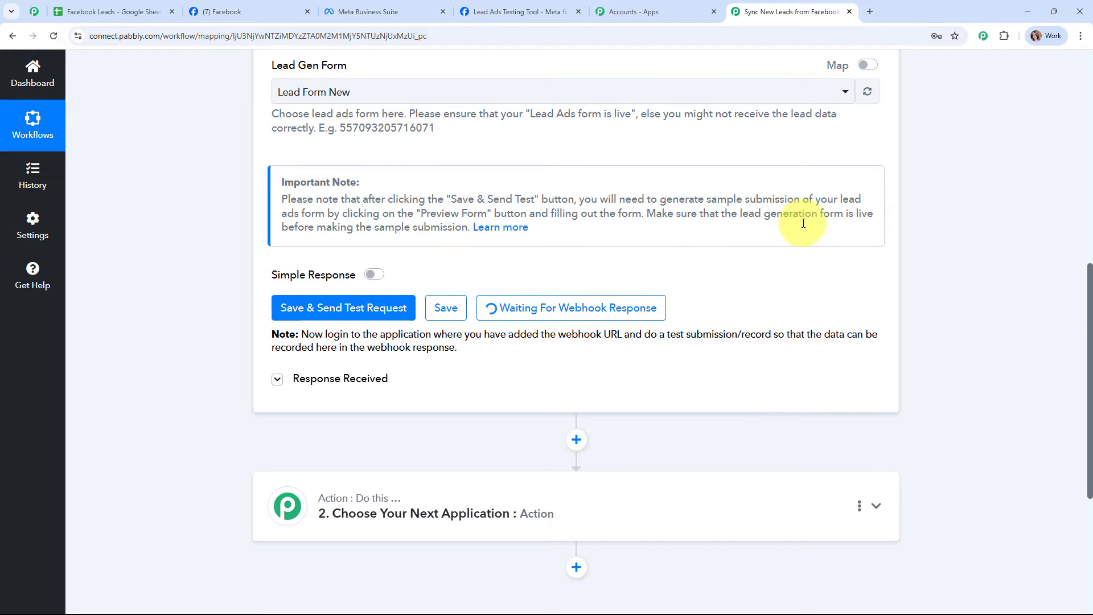
left_click(541, 5)
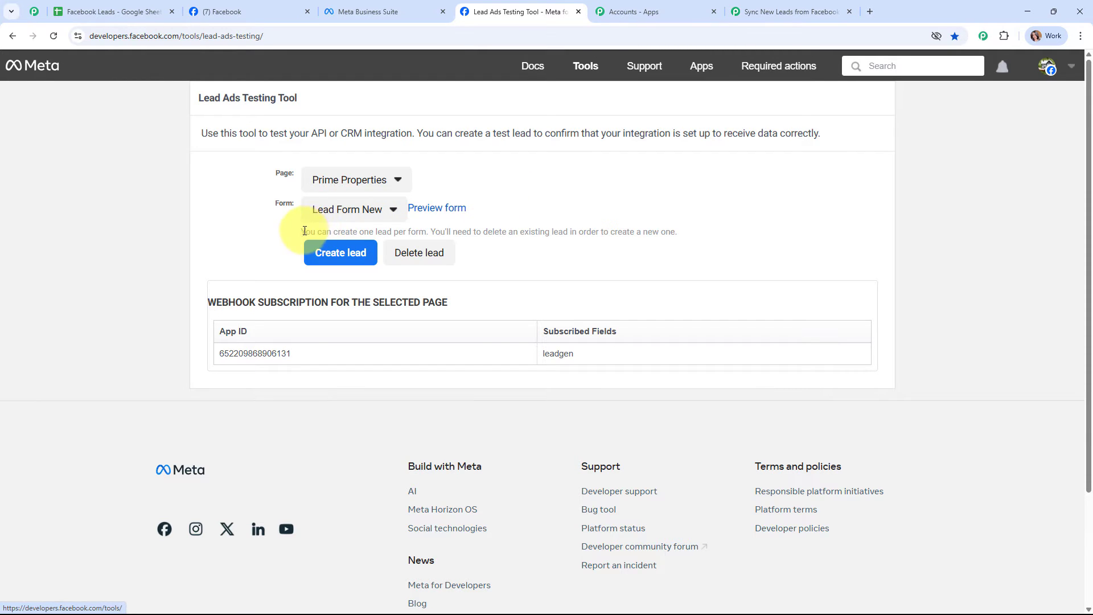
- Delete the existing test lead, since only one lead per form is allowed
left_click_drag(304, 232, 696, 238)
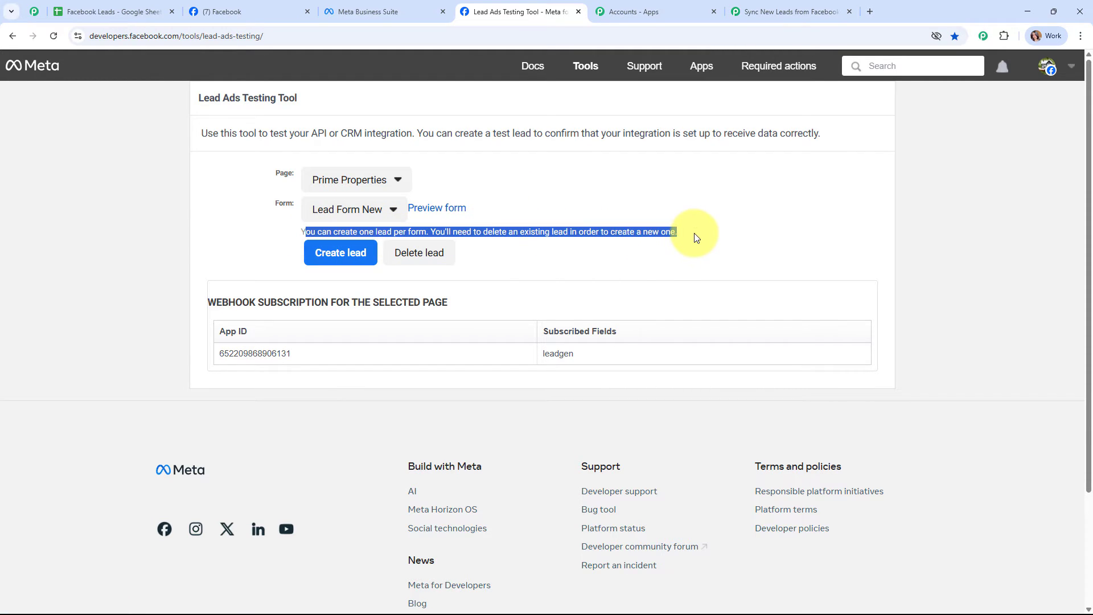
left_click(751, 230)
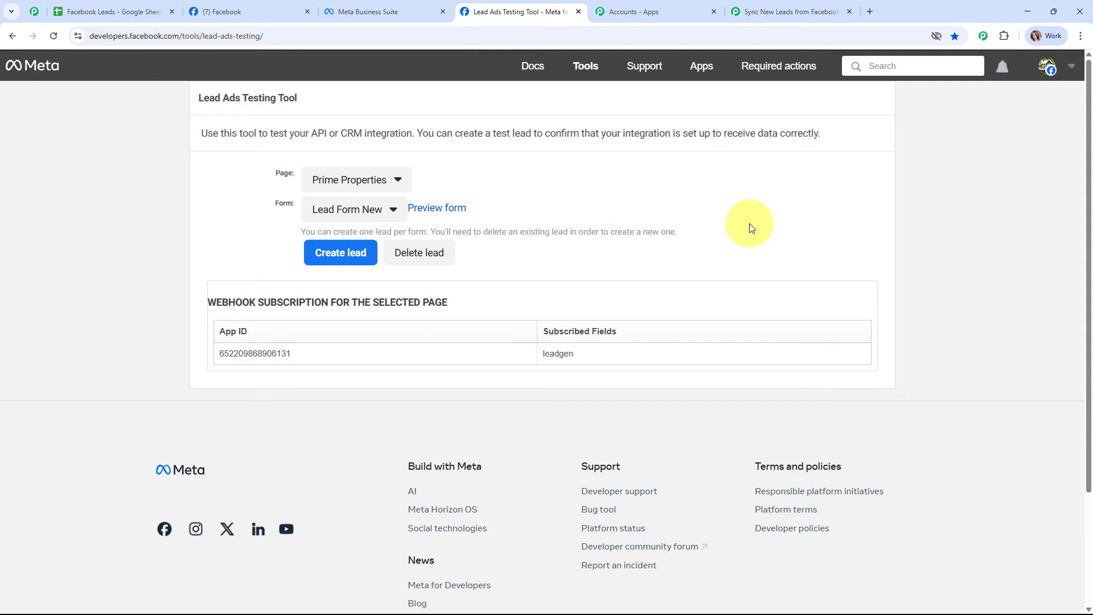
left_click(424, 259)
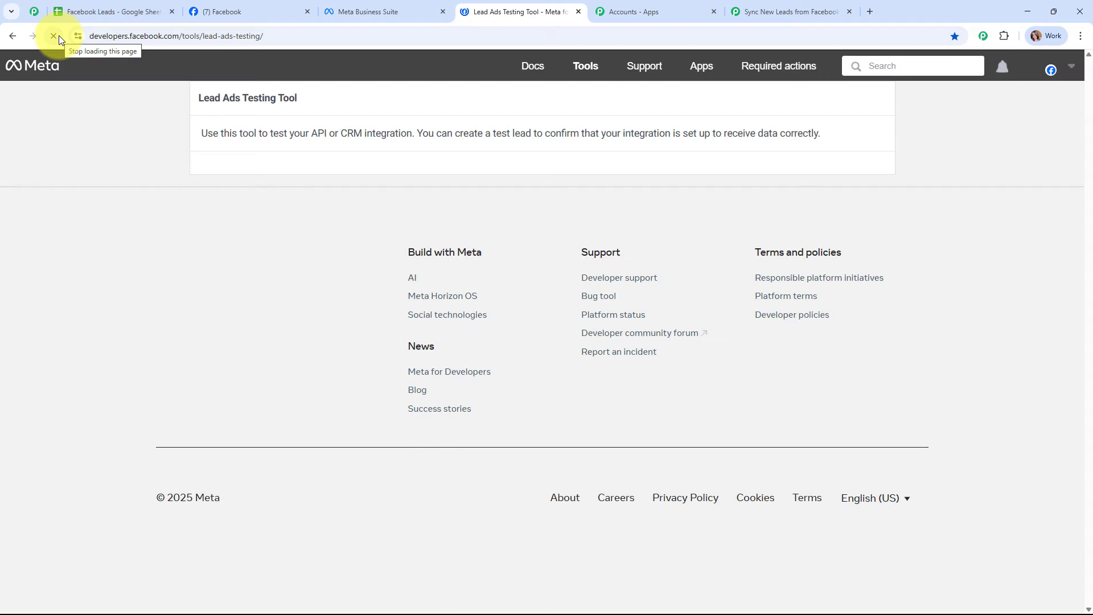
- Select Prime Properties as the page and preview Lead Form New
left_click(384, 177)
scroll(398, 437, "down", 6)
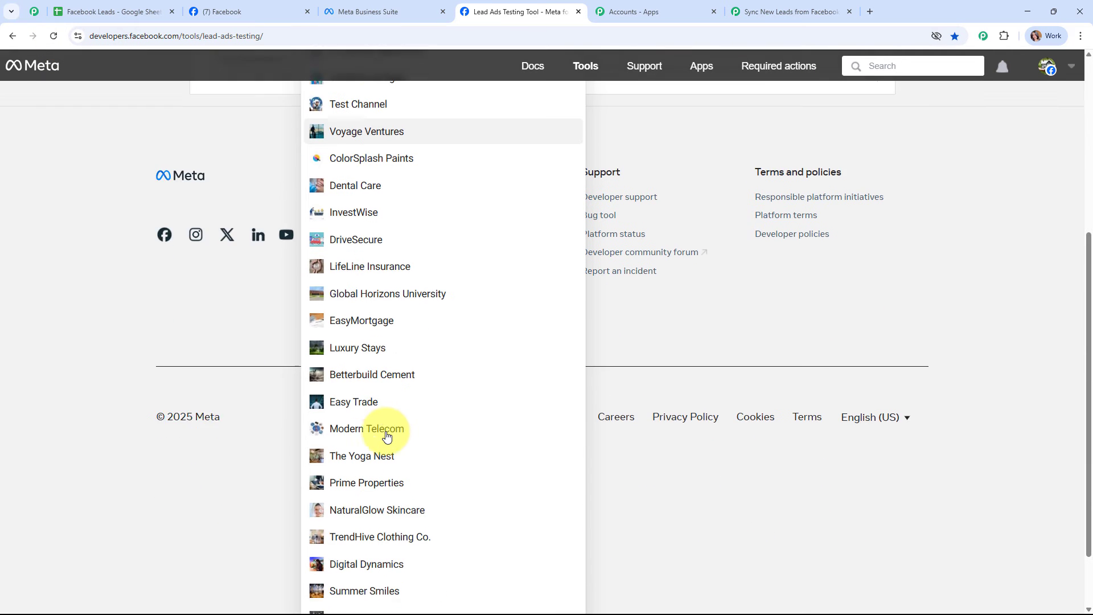
left_click(427, 405)
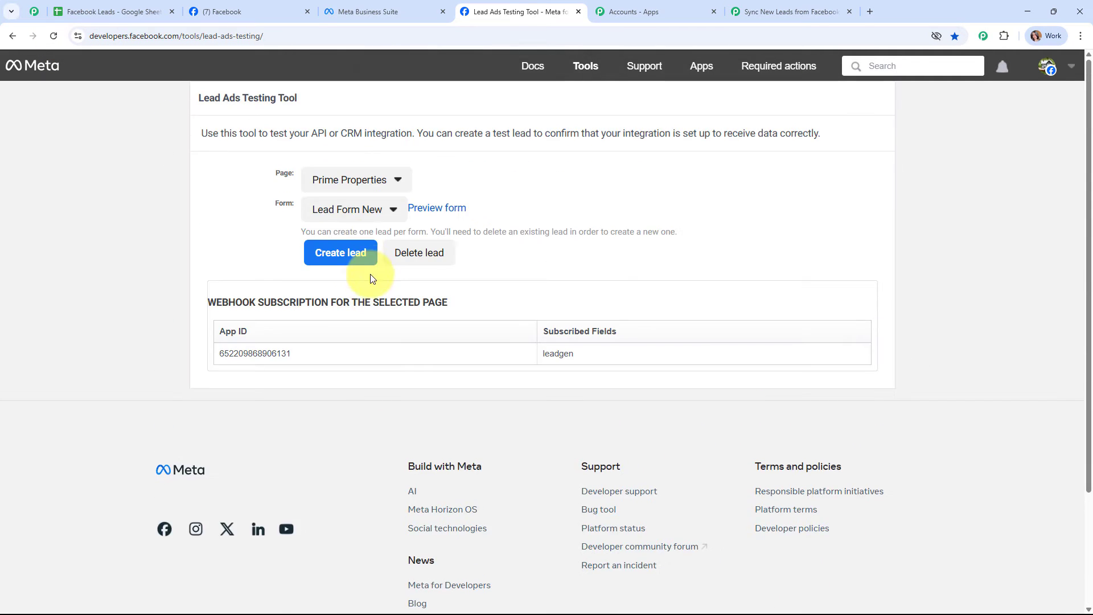
left_click(347, 210)
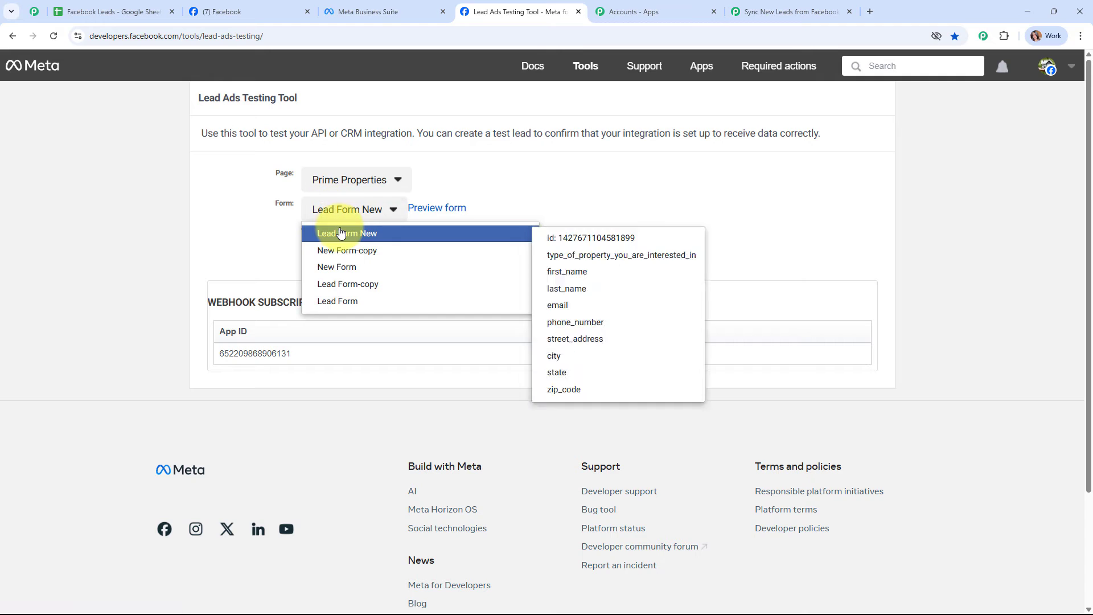
left_click(446, 213)
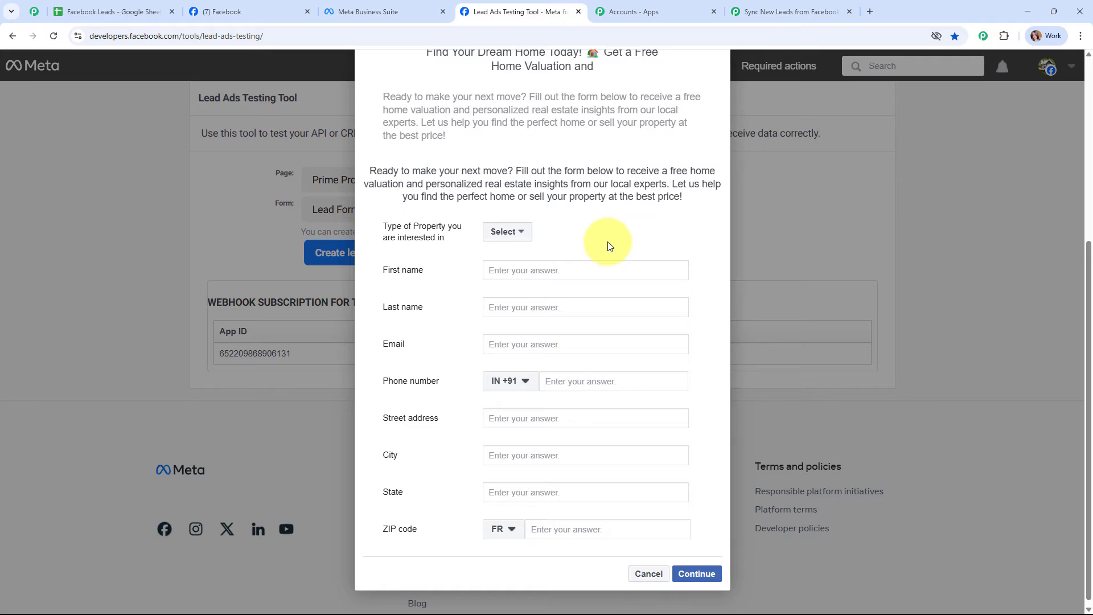
- Choose Rental Property and enter the test lead's first name, last name and email
left_click(515, 232)
left_click(517, 255)
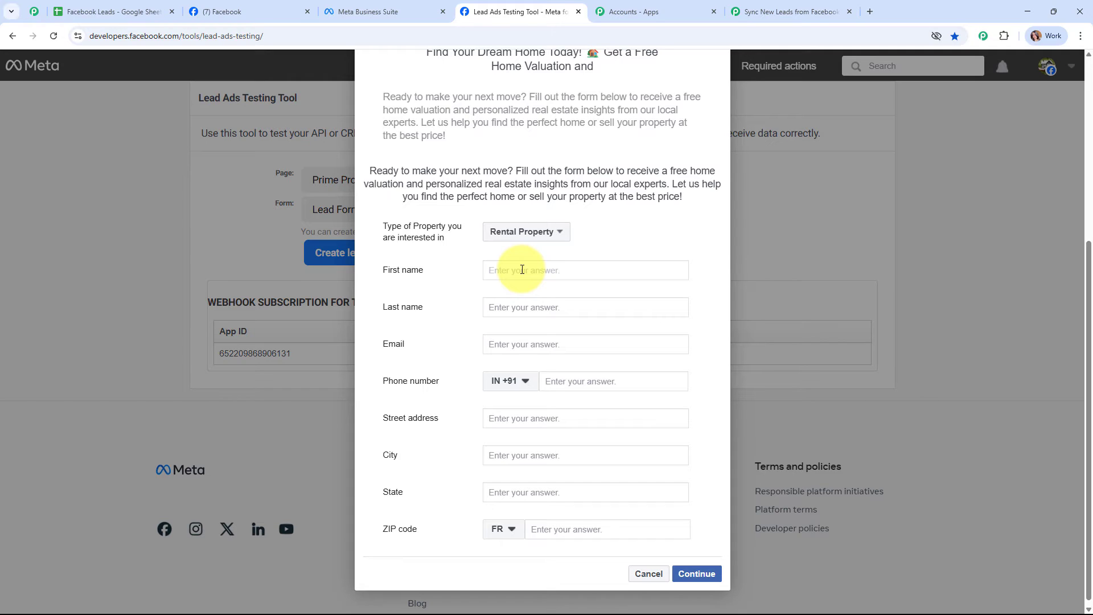
left_click(522, 270)
type("D")
key("BackSpace")
type("Test")
left_click(524, 311)
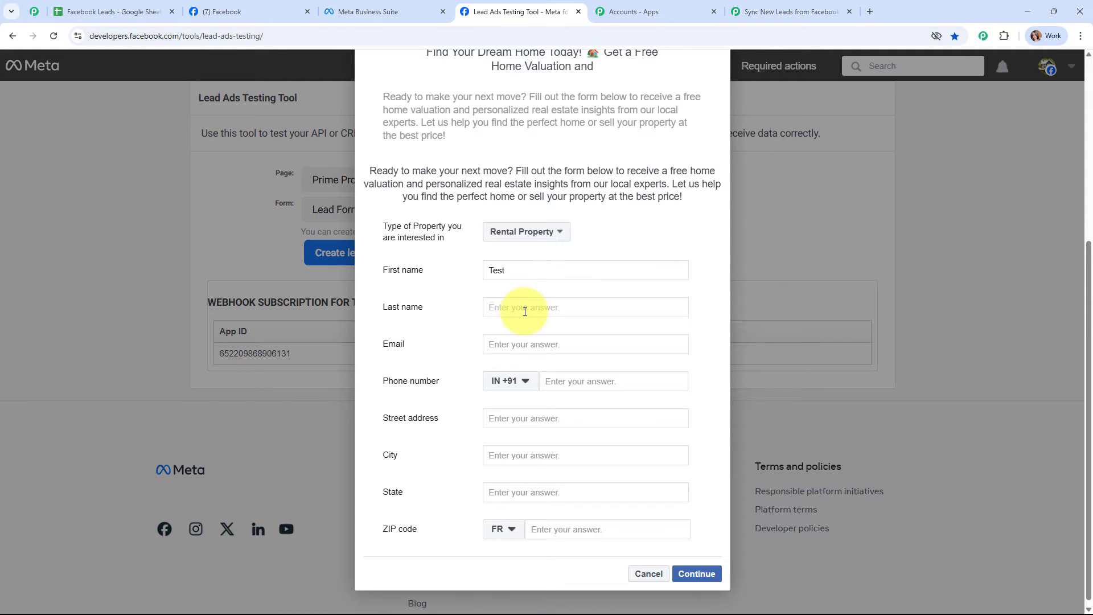
type("User")
left_click(545, 345)
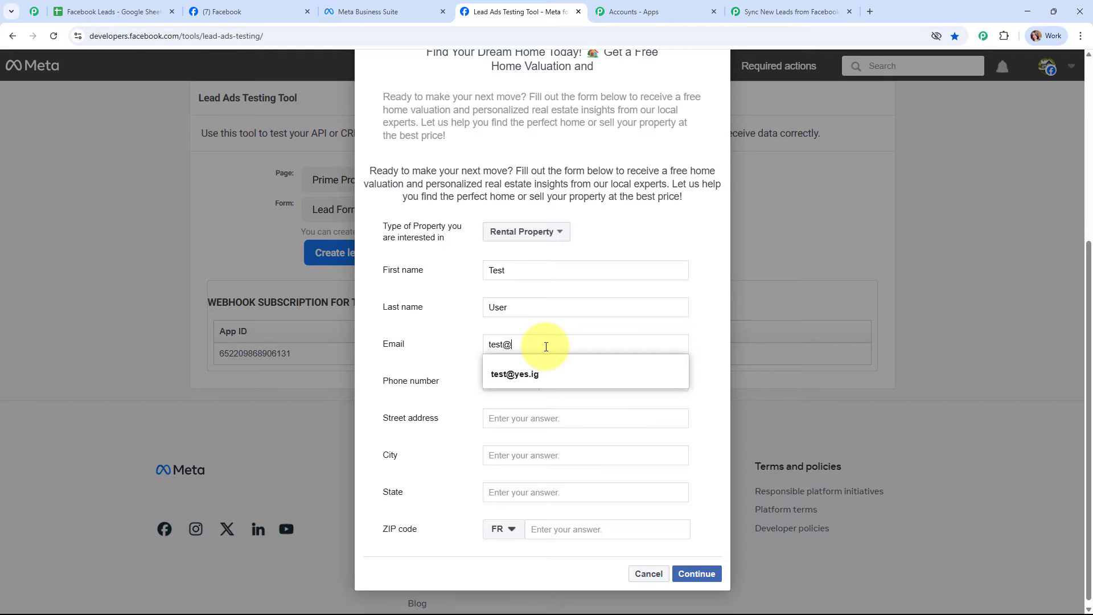
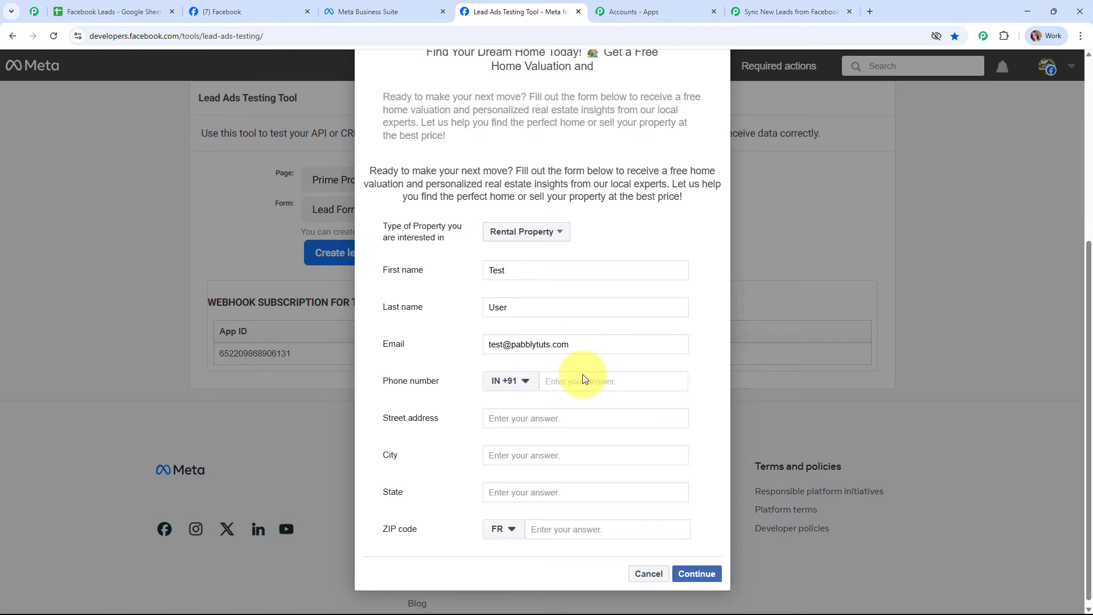
- Fill in phone number, street address, city Bhopal and state Madhya Pradesh
left_click(583, 376)
type("75757 57575")
left_click(591, 422)
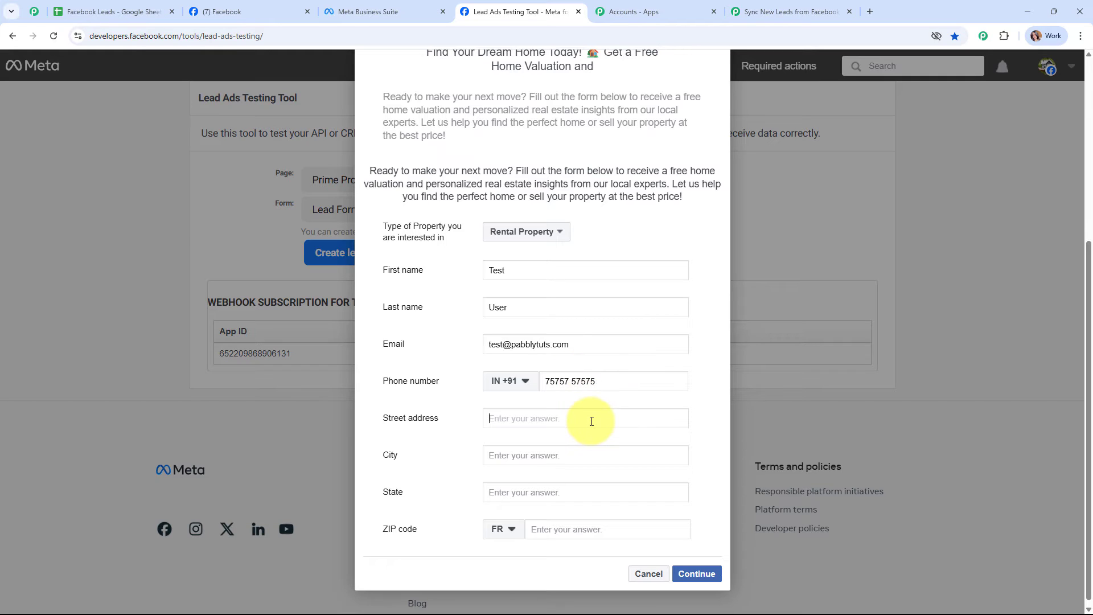
type("000,XYZ")
left_click(609, 453)
type("Bho")
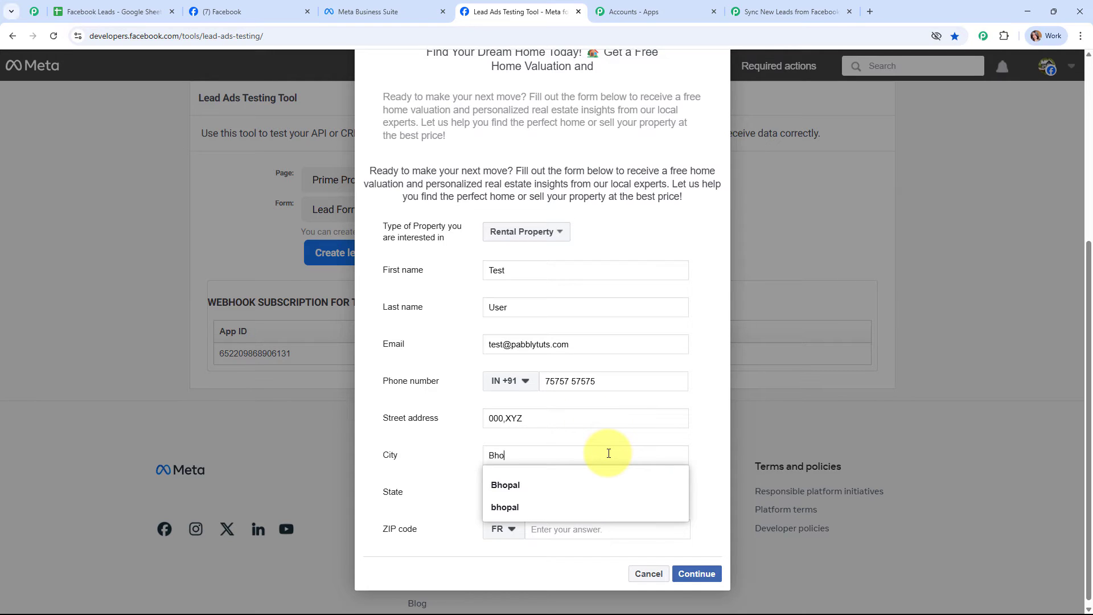
left_click(528, 484)
key("Tab")
type("Madh")
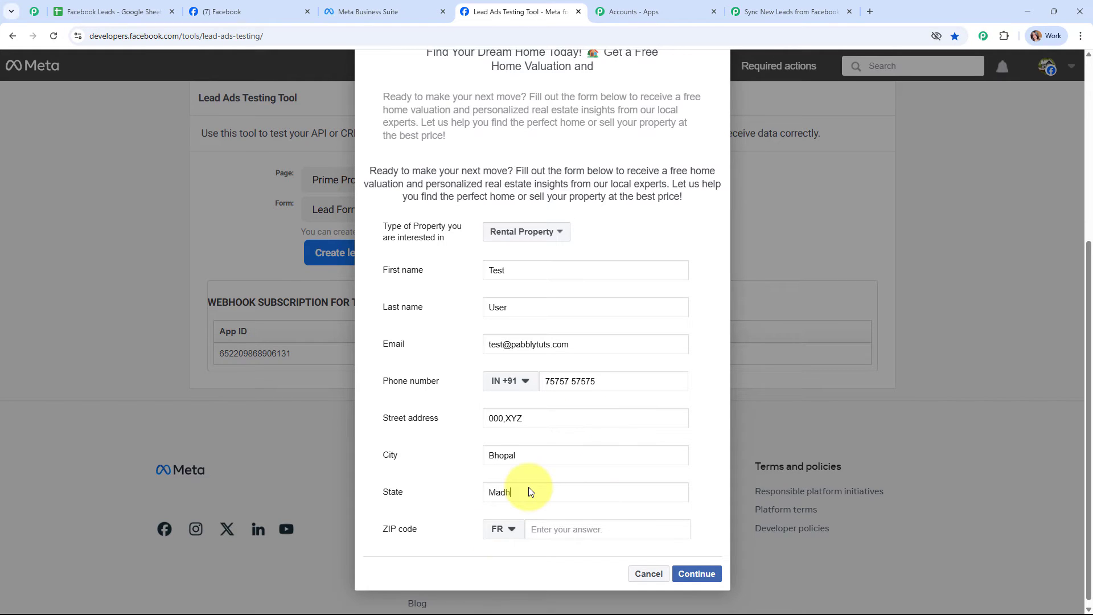
type("ya Pradesh")
left_click(495, 534)
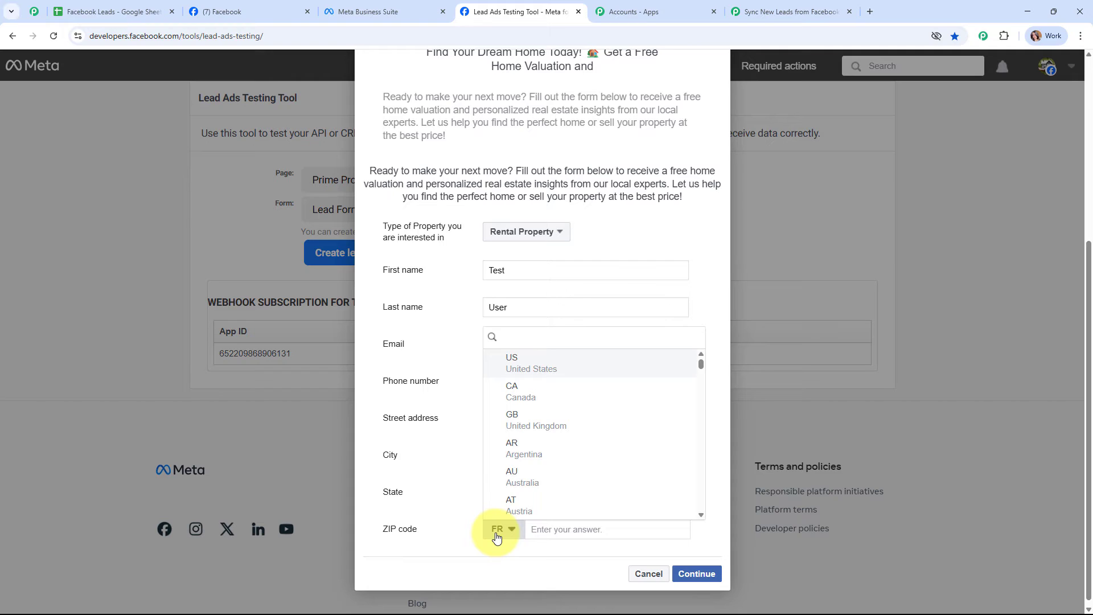
- Set the ZIP country to IN, enter the ZIP code, submit the lead and close the form
type("in")
left_click(554, 450)
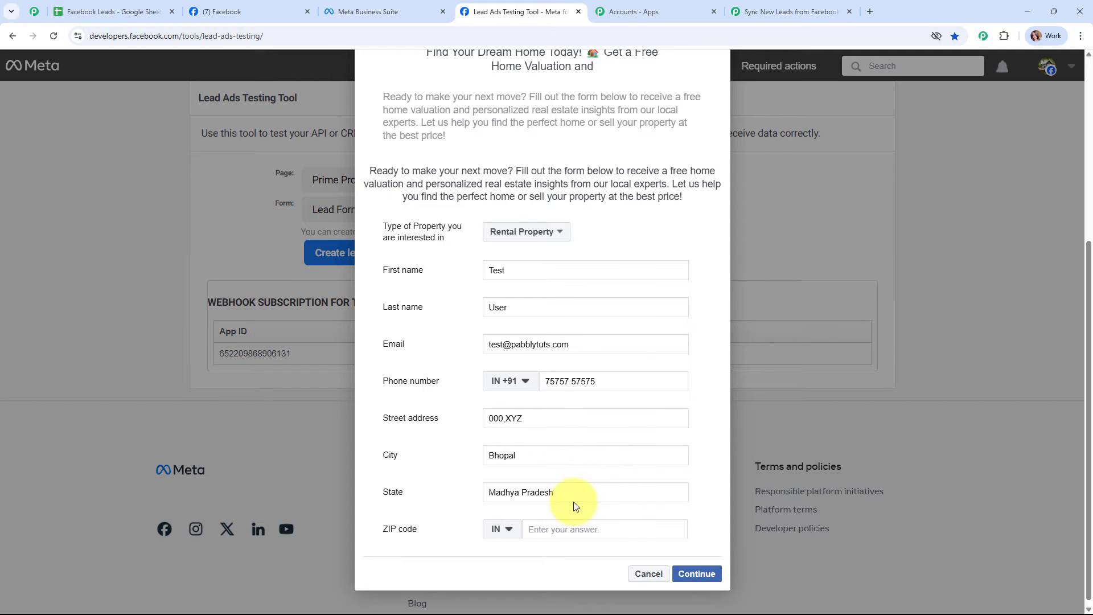
left_click(583, 527)
type("462003")
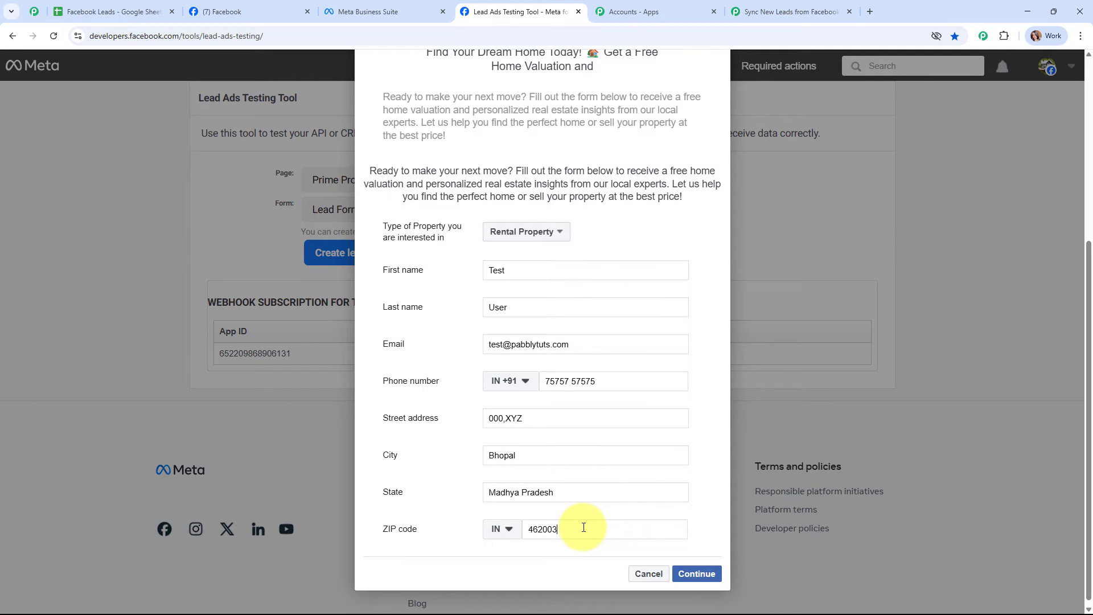
left_click(701, 574)
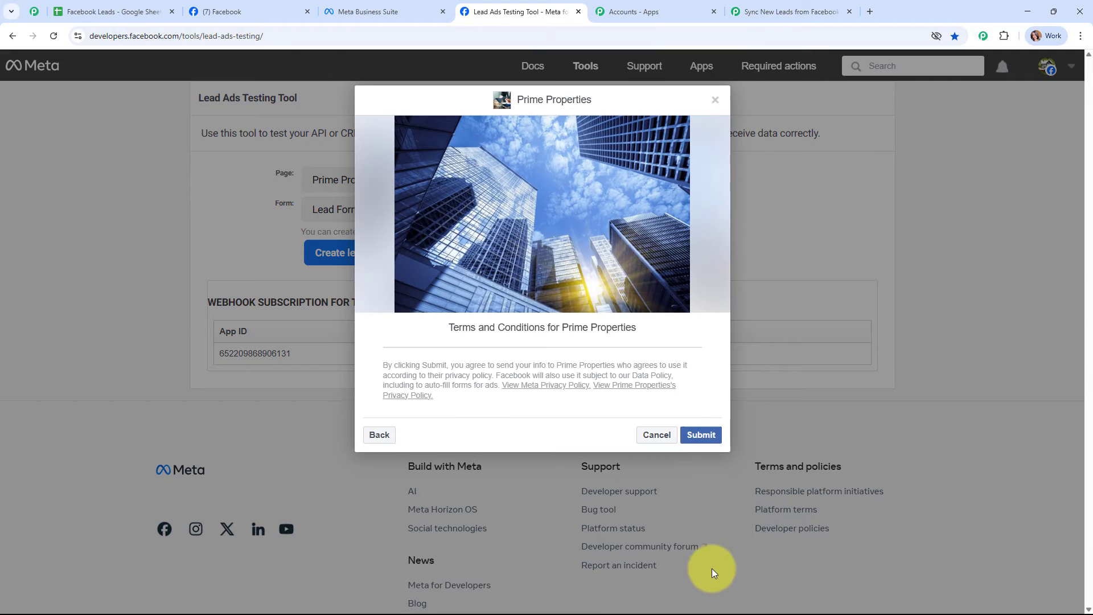
left_click(701, 435)
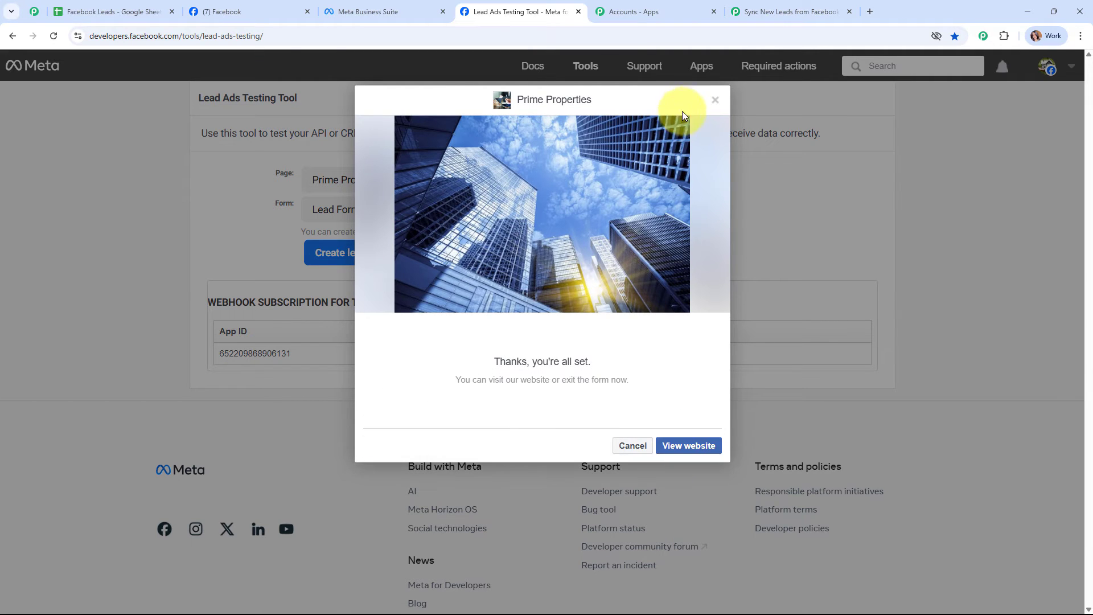
left_click(713, 101)
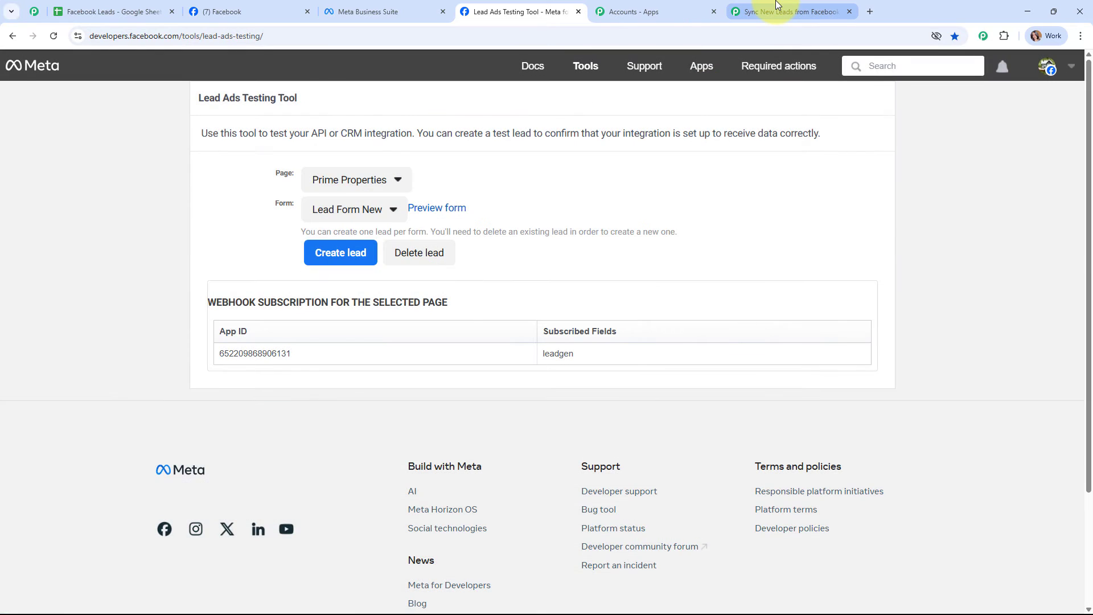
- Back in Pabbly, review Response A's lead fields: rental_property, Bhopal, Madhya Pradesh, 462003 and form ids
left_click(779, 12)
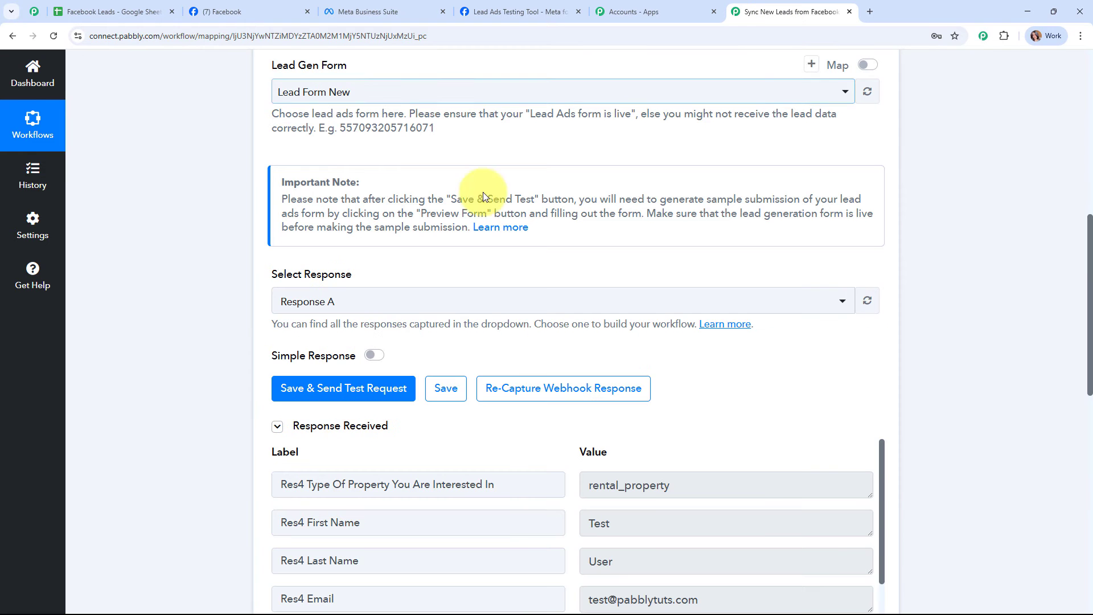
scroll(840, 201, "down", 1)
scroll(840, 200, "down", 3)
left_click_drag(311, 257, 494, 257)
scroll(728, 285, "down", 1)
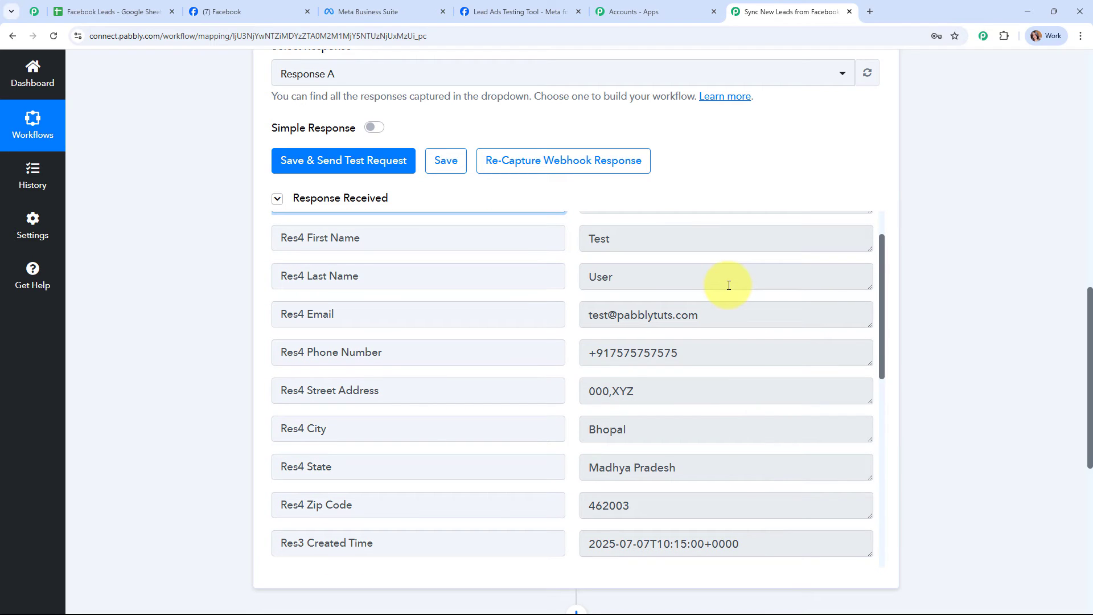
scroll(727, 293, "down", 3)
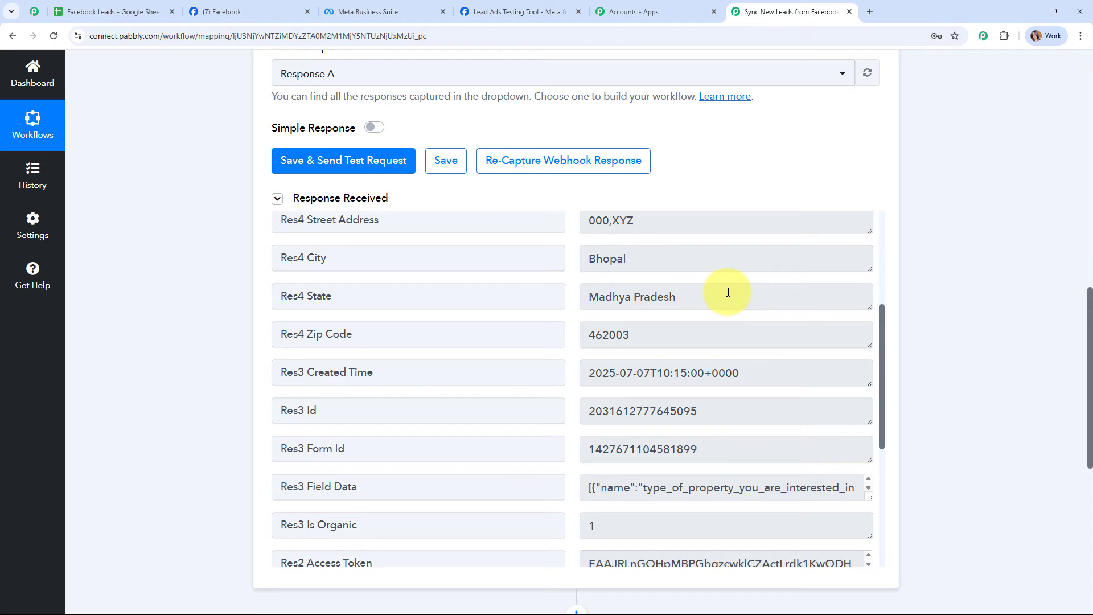
scroll(865, 300, "down", 5)
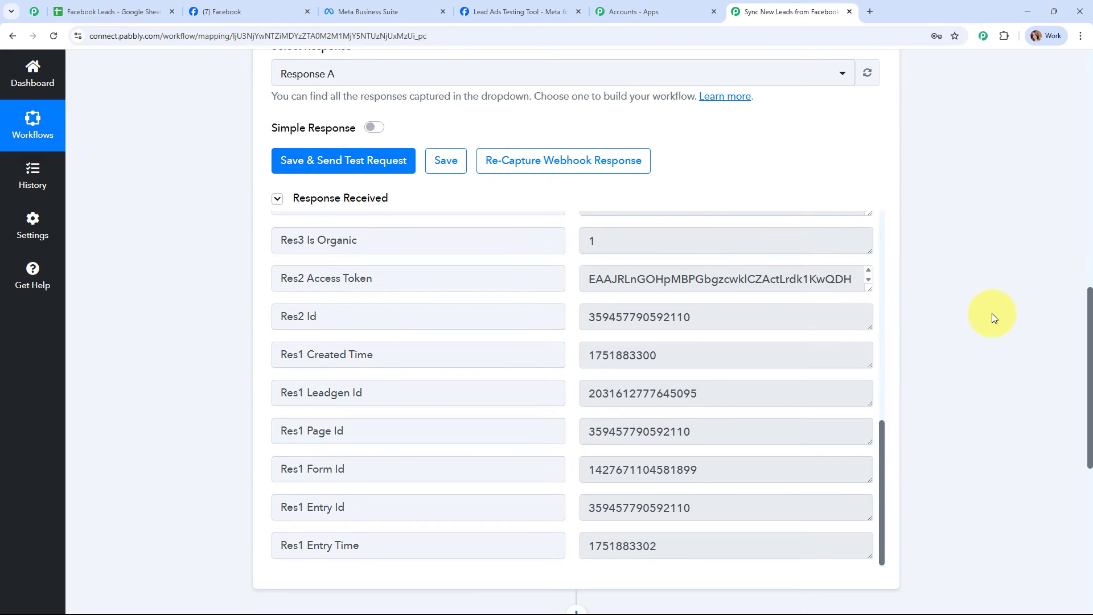
scroll(990, 313, "up", 10)
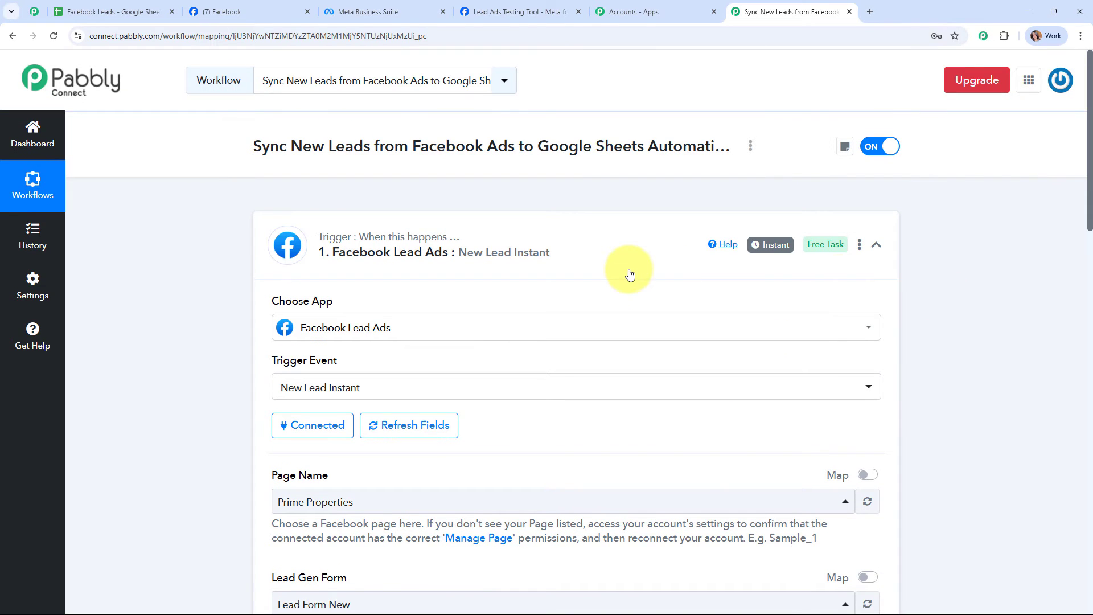
- Set the action step to Google Sheets with the Add New Row event and start connecting
left_click(624, 261)
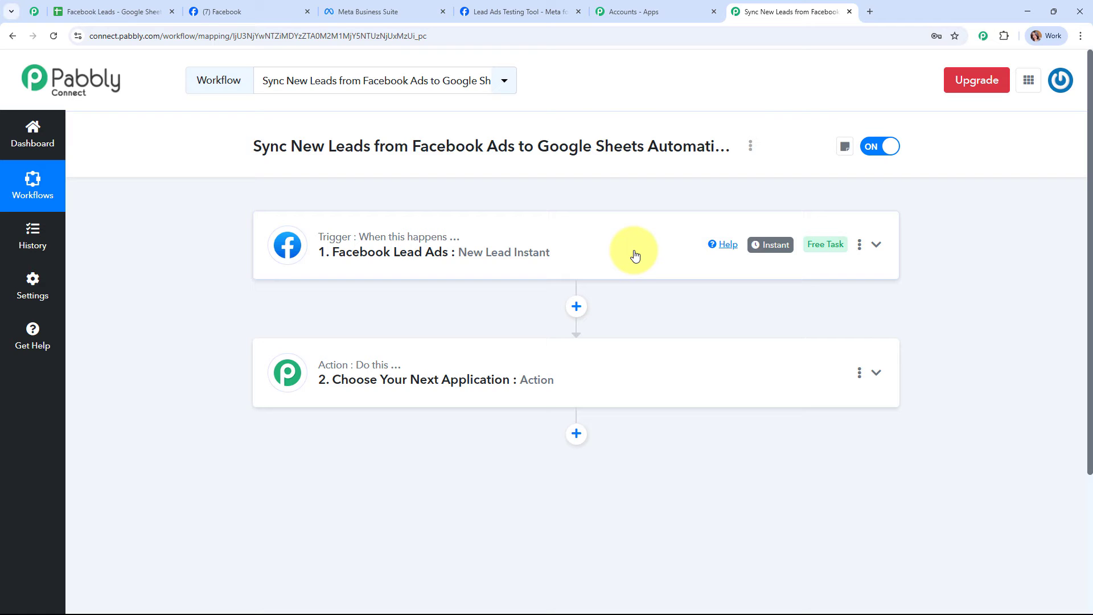
left_click(647, 369)
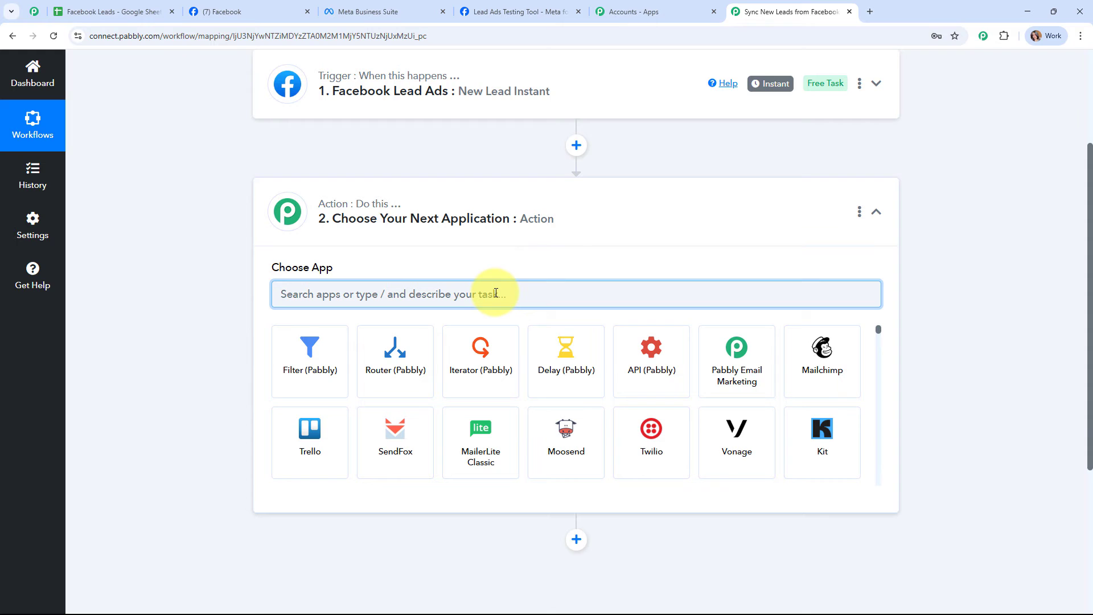
type("shee")
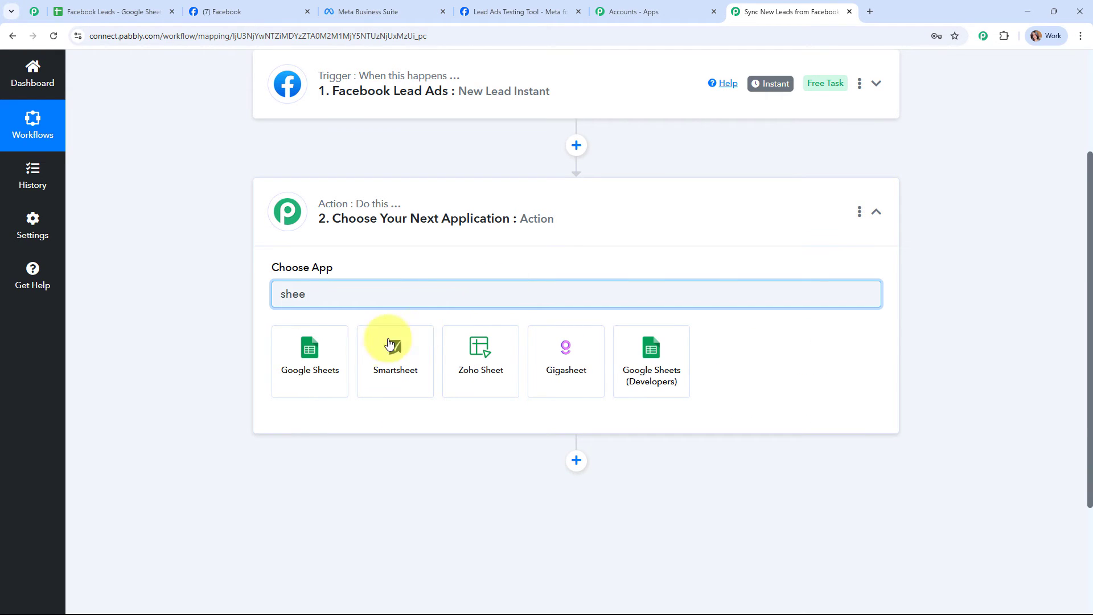
left_click(290, 364)
left_click(348, 354)
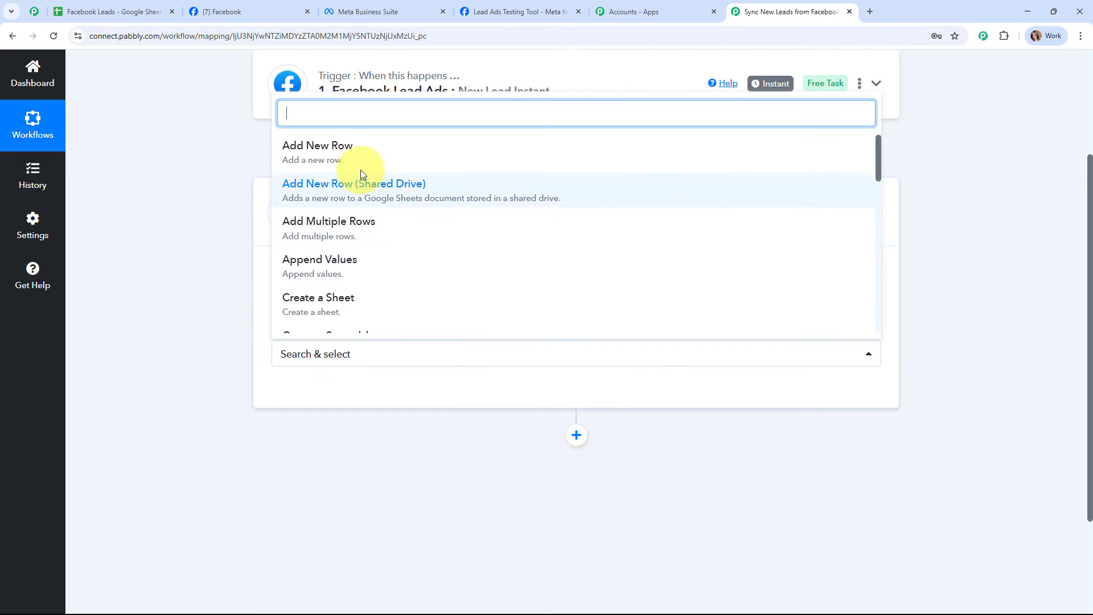
left_click(358, 164)
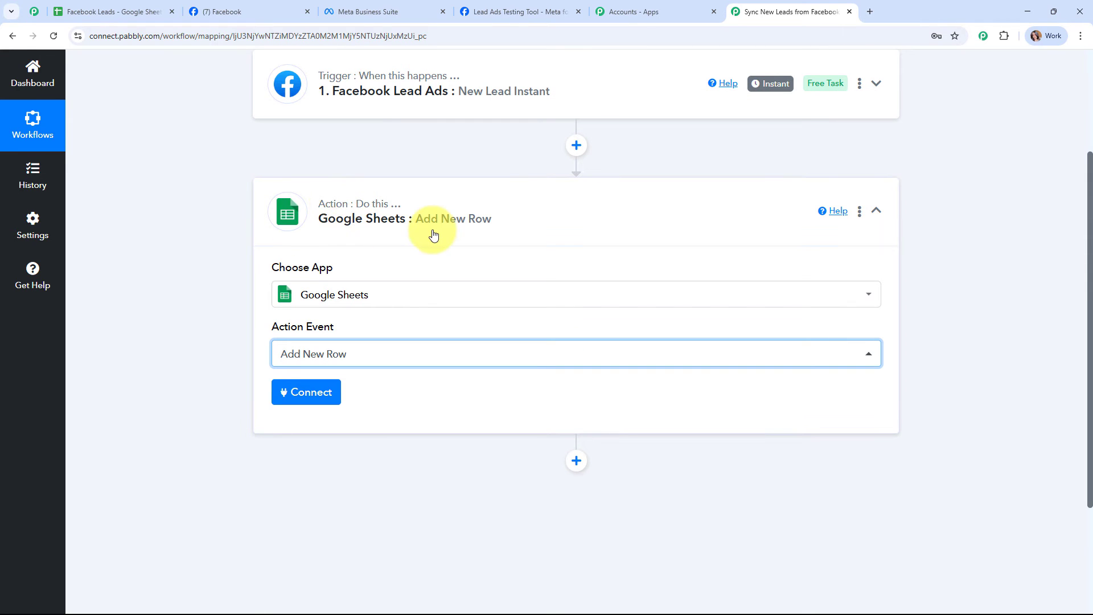
left_click(323, 397)
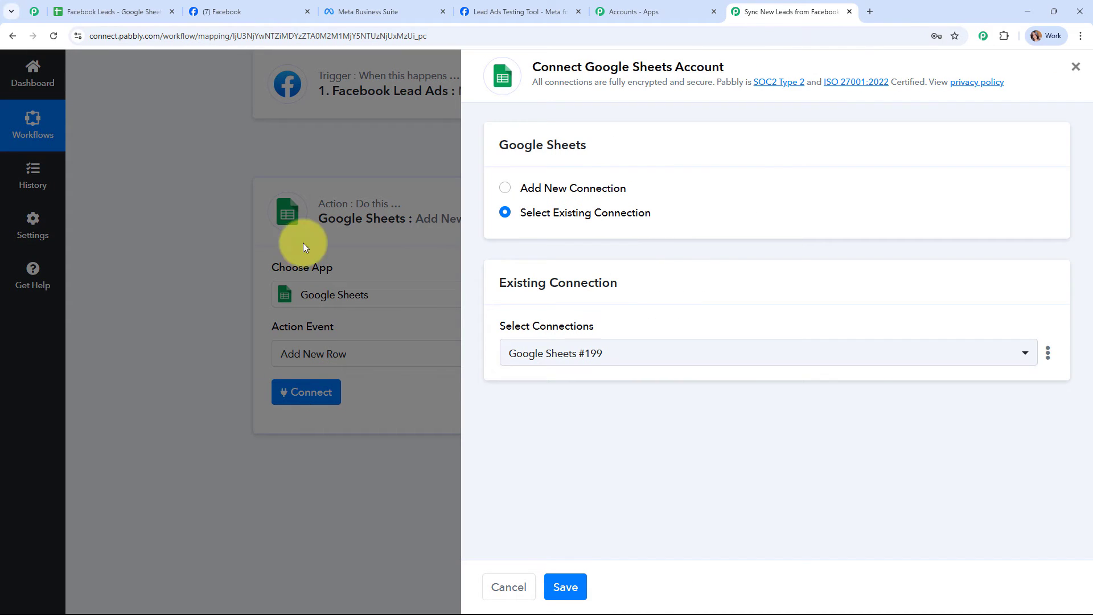
- Create a new Google Sheets connection by signing in with Google and allowing Pabbly access
left_click(506, 191)
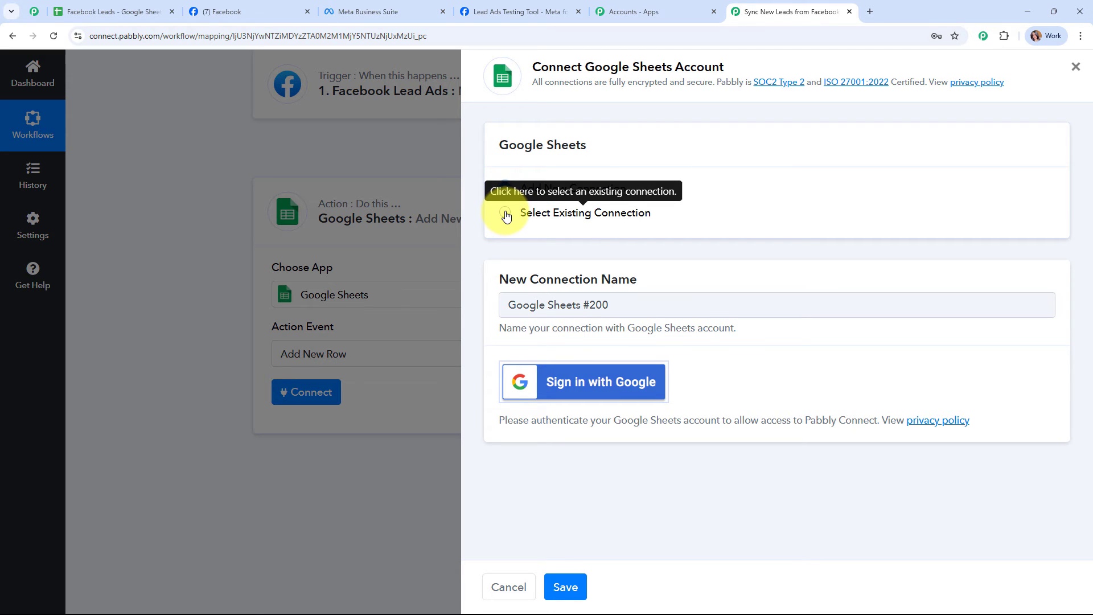
left_click(617, 384)
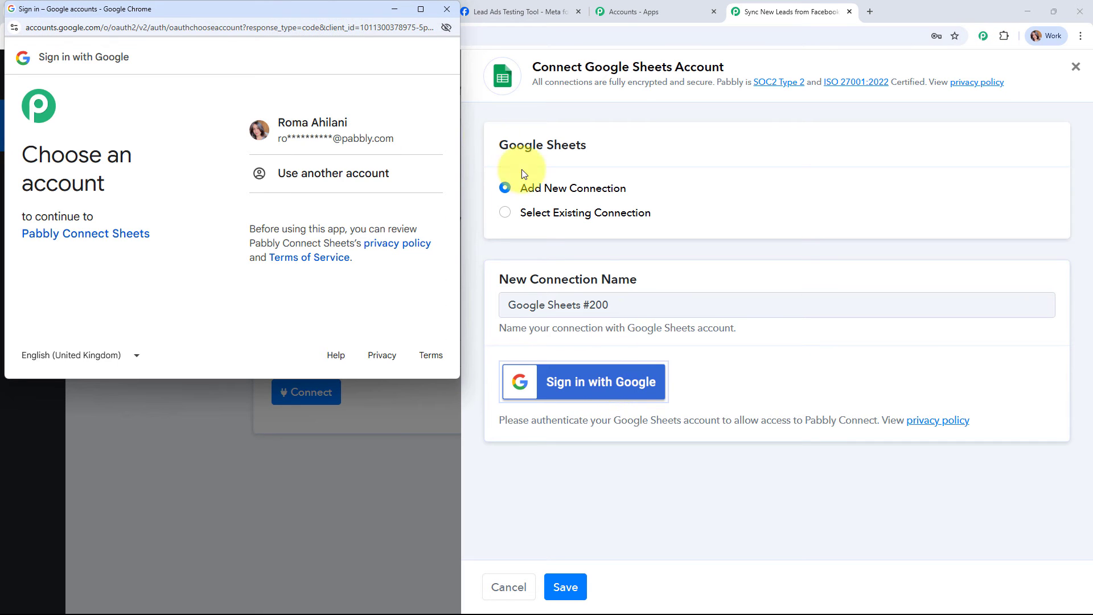
left_click(374, 133)
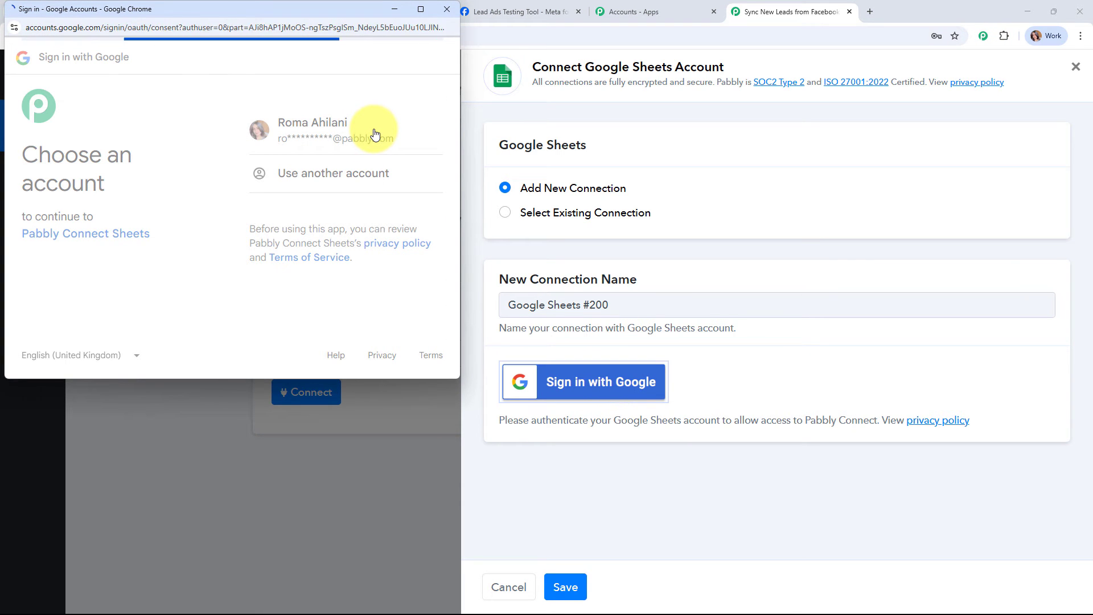
scroll(399, 228, "down", 5)
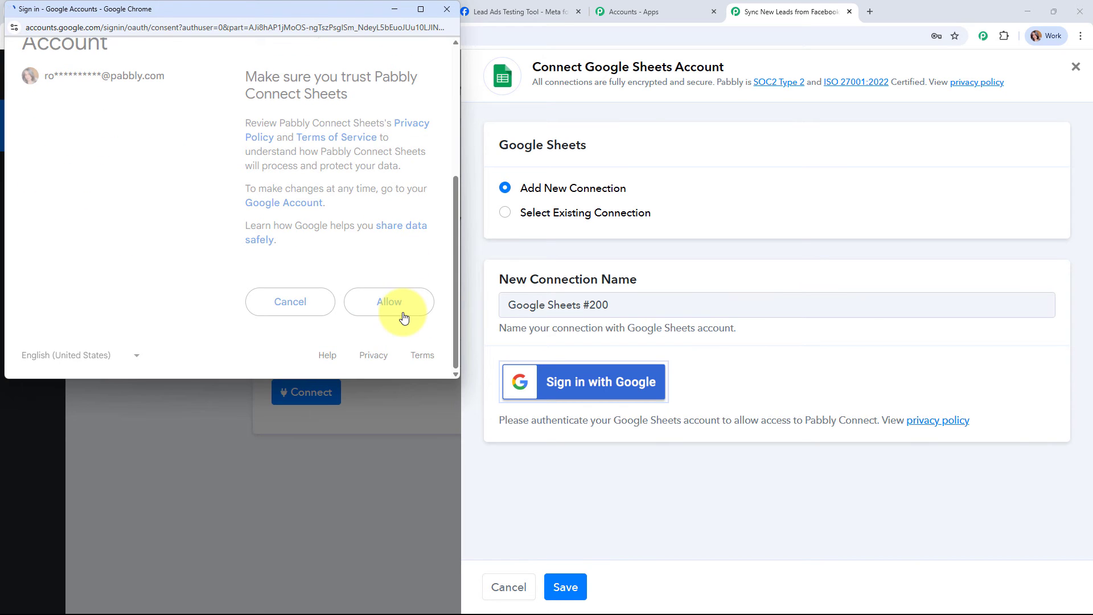
left_click(402, 314)
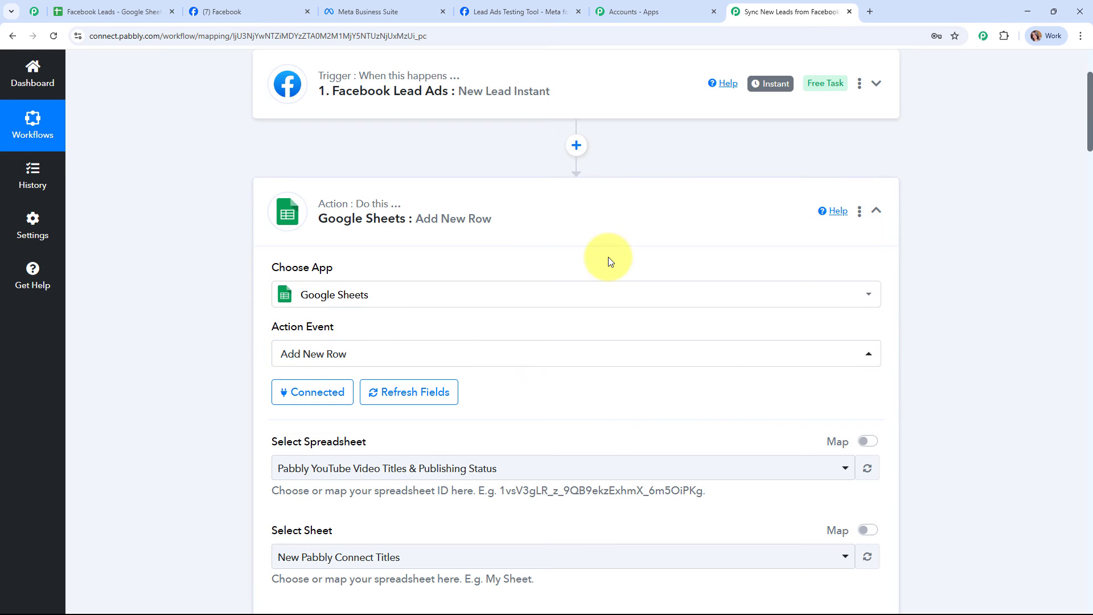
- Target the Facebook Leads spreadsheet's Sheet1 in the Add New Row step
scroll(608, 261, "down", 5)
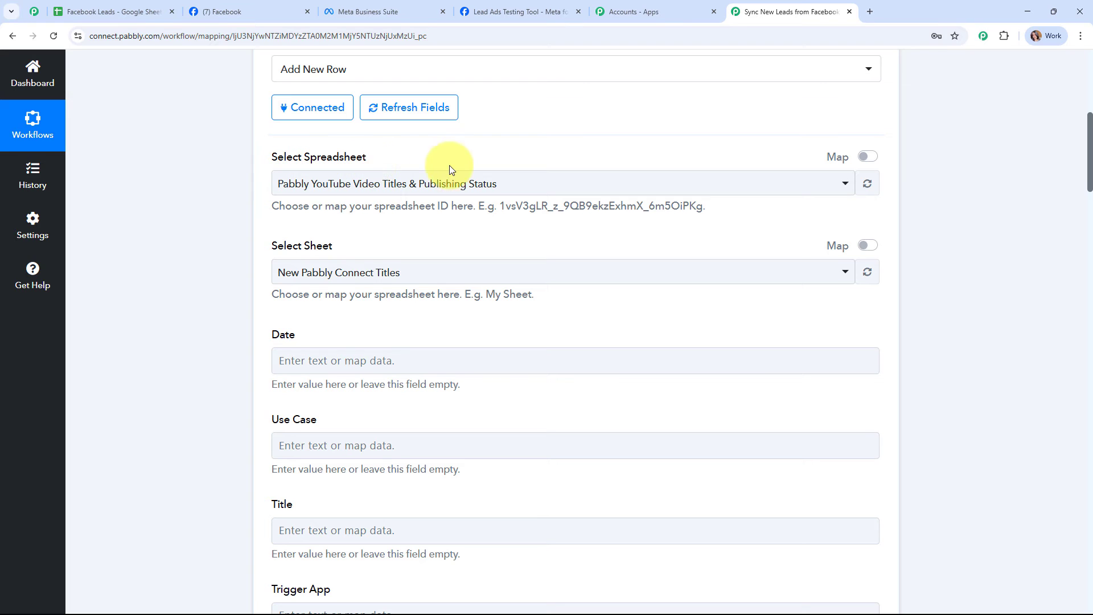
left_click(126, 16)
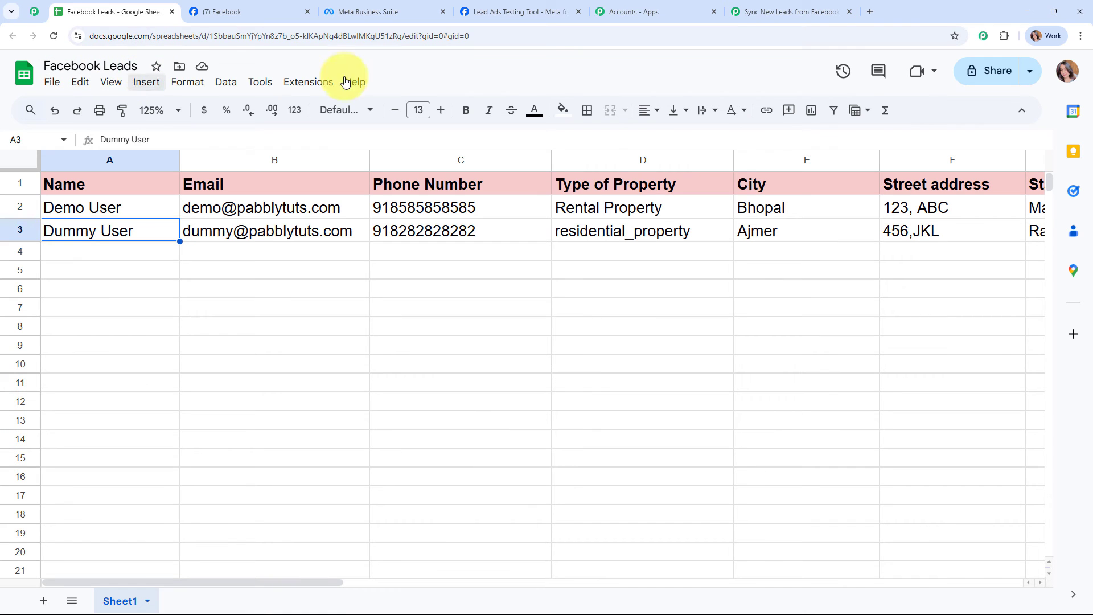
left_click(791, 12)
left_click(390, 183)
left_click(400, 278)
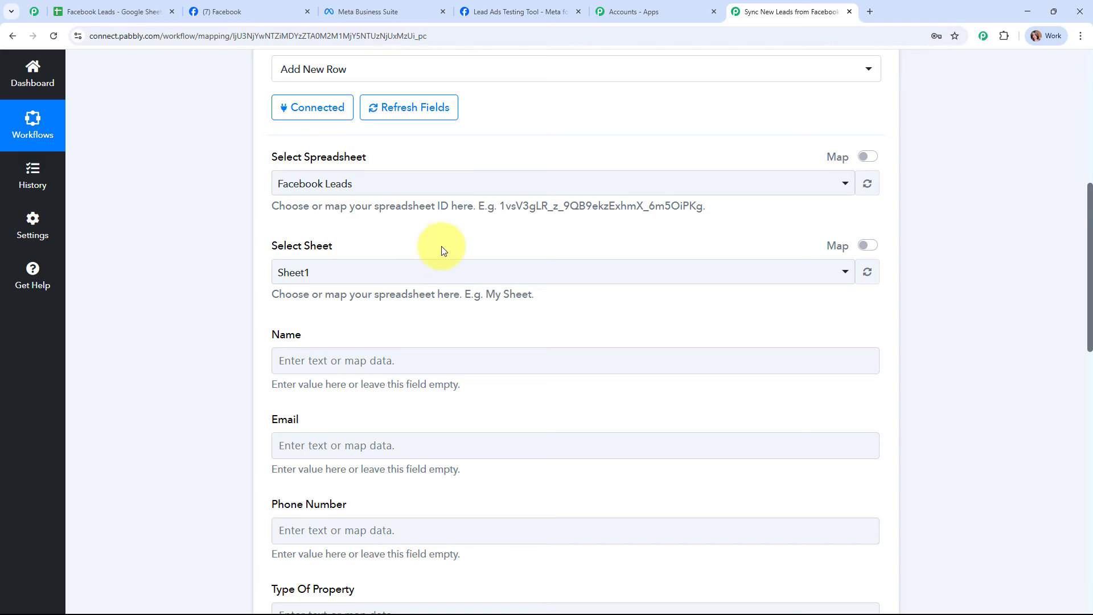
scroll(442, 245, "down", 2)
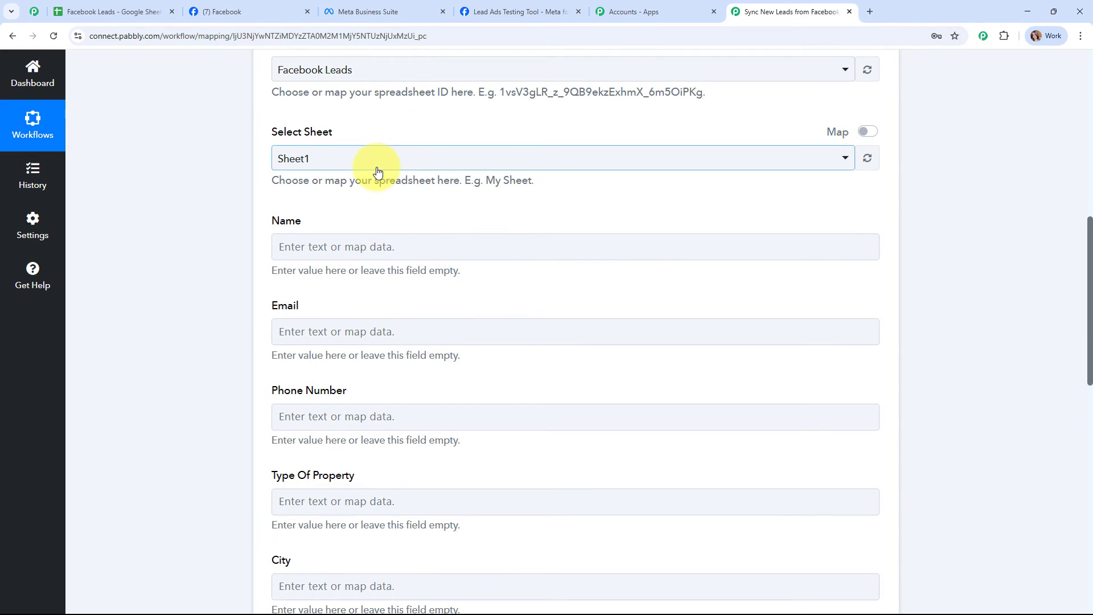
left_click(381, 164)
left_click(391, 227)
- Compare the mapping fields against the spreadsheet's columns and begin mapping the Name field
scroll(575, 198, "down", 2)
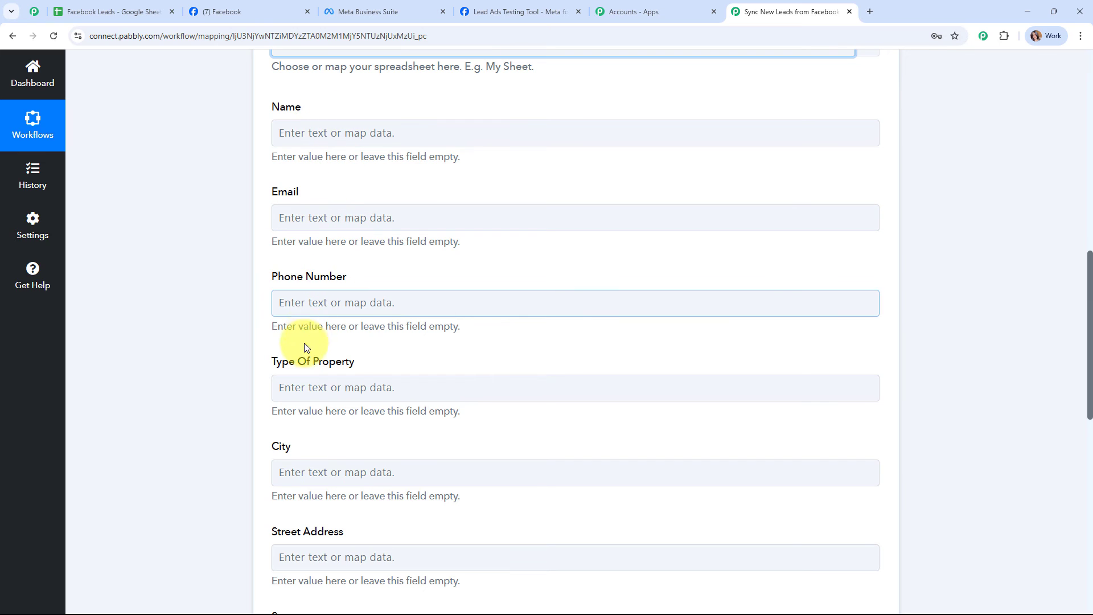
scroll(449, 261, "down", 3)
scroll(449, 261, "down", 3)
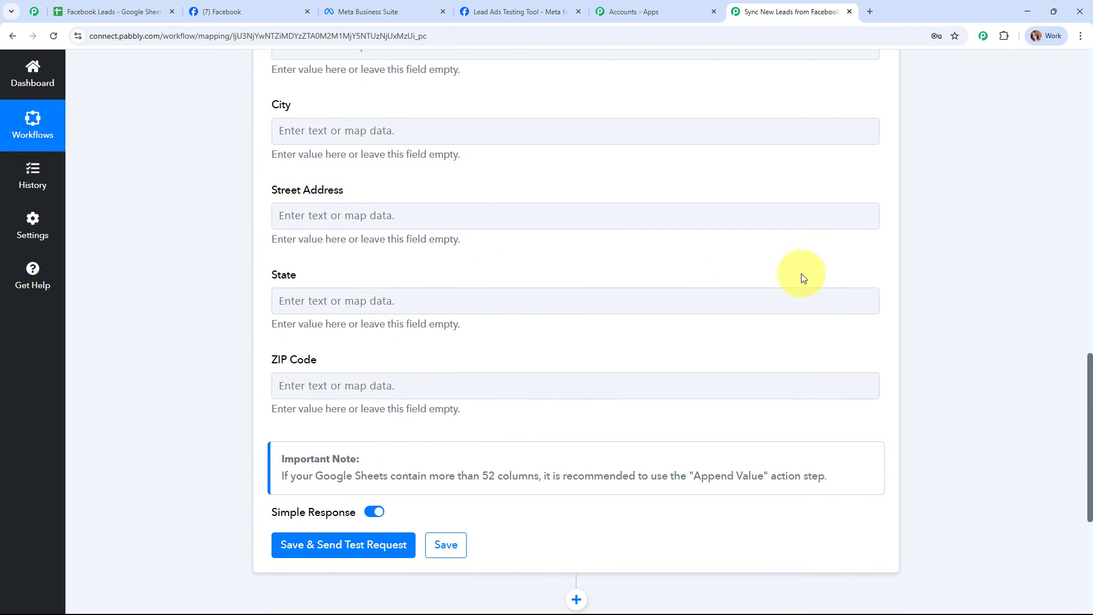
scroll(794, 276, "up", 8)
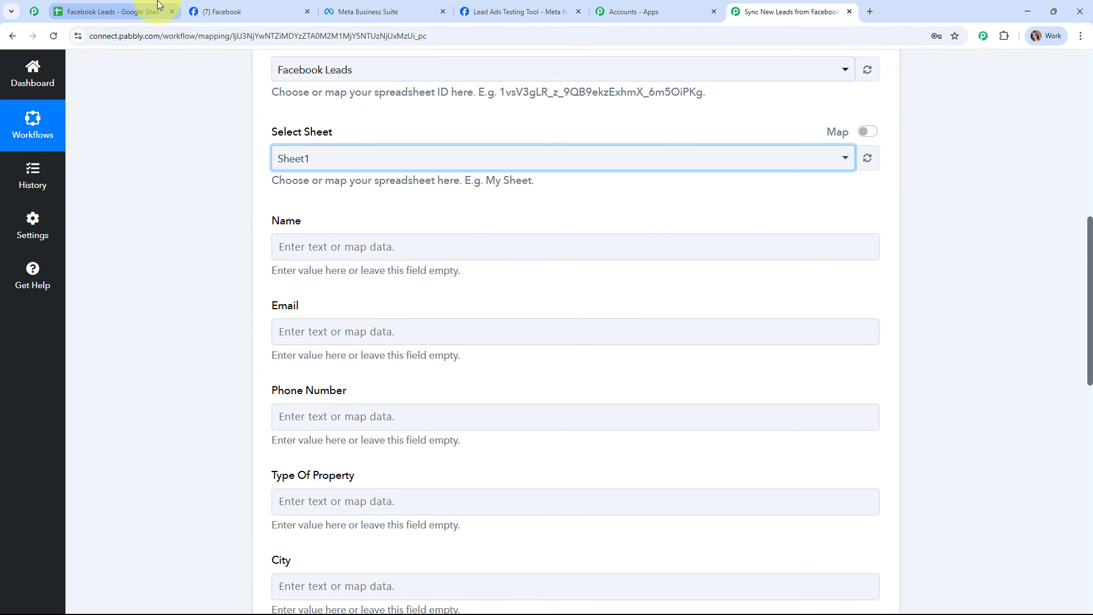
left_click(145, 13)
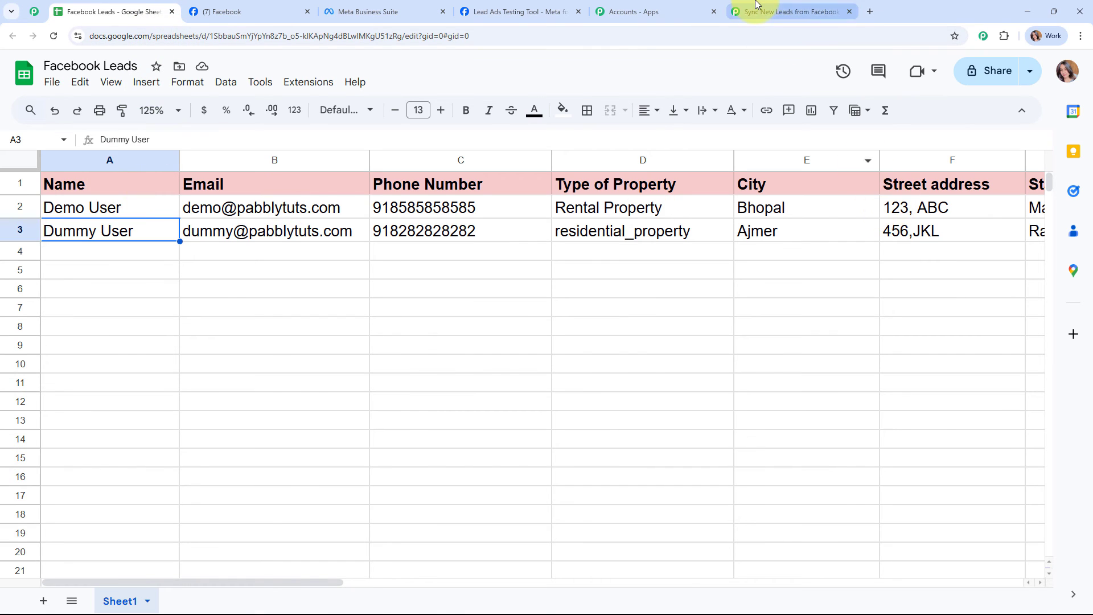
left_click(782, 11)
left_click(283, 246)
scroll(992, 232, "down", 1)
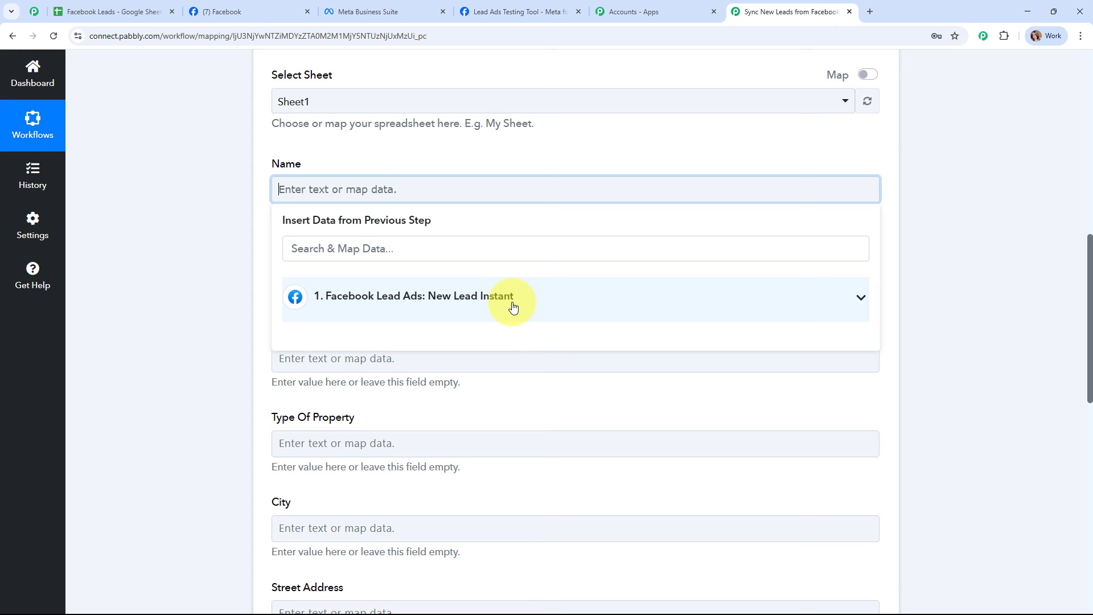
- Map the lead's first and last name into Name and email into Email
scroll(512, 308, "up", 1)
left_click(455, 364)
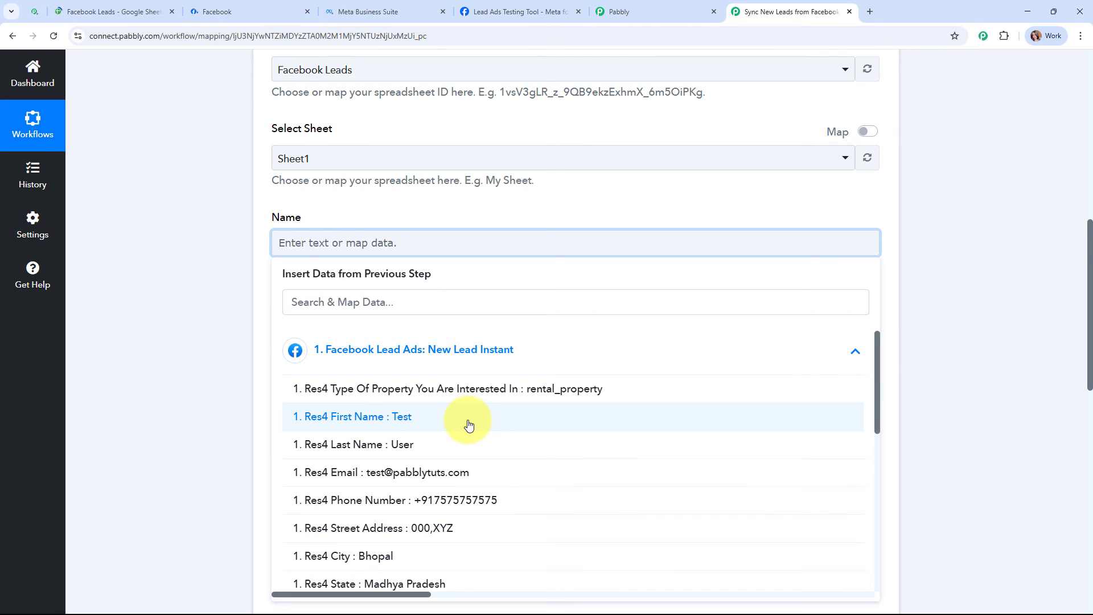
left_click(469, 425)
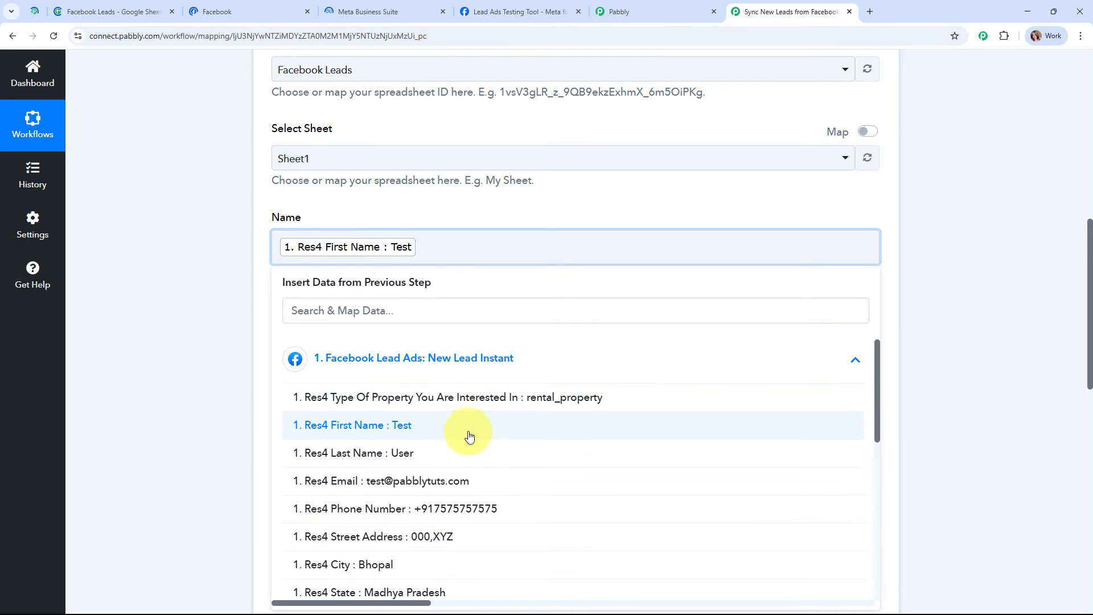
left_click(469, 452)
left_click(174, 314)
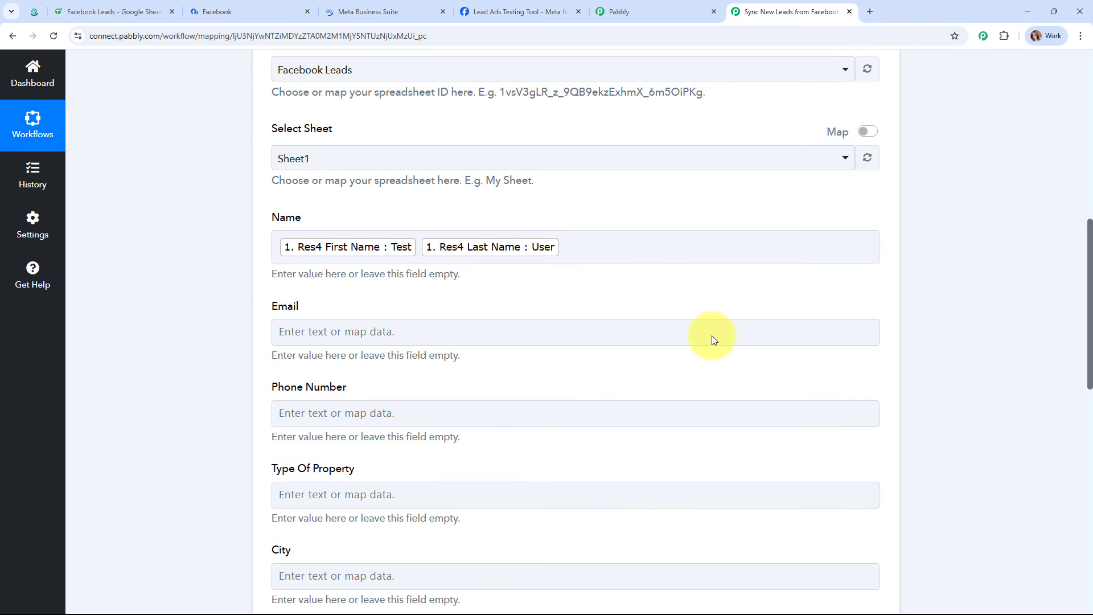
scroll(707, 336, "down", 2)
left_click(406, 218)
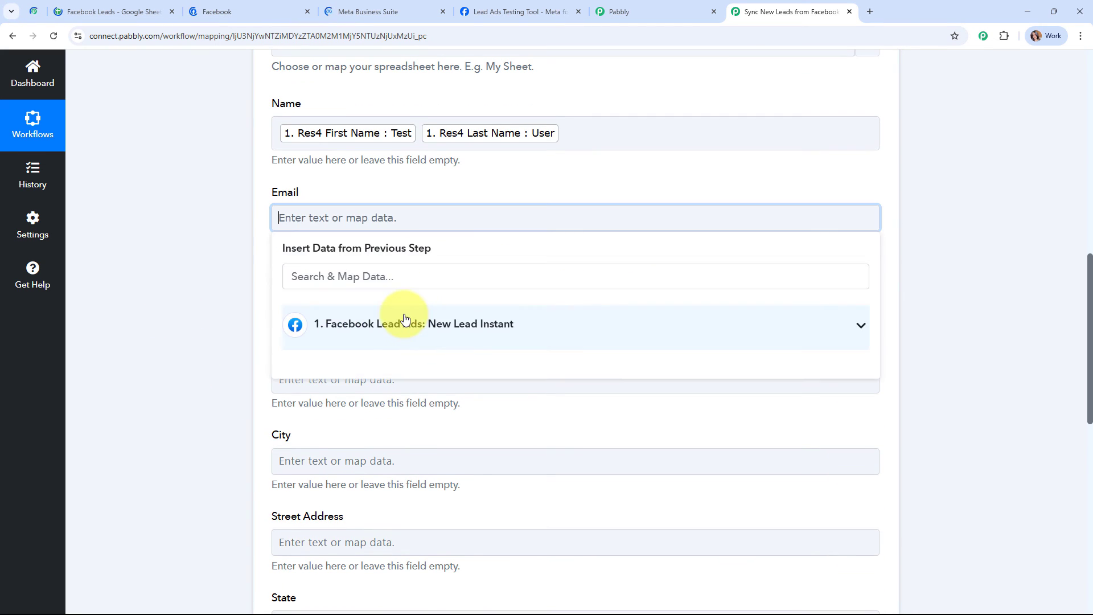
left_click(405, 317)
left_click(453, 455)
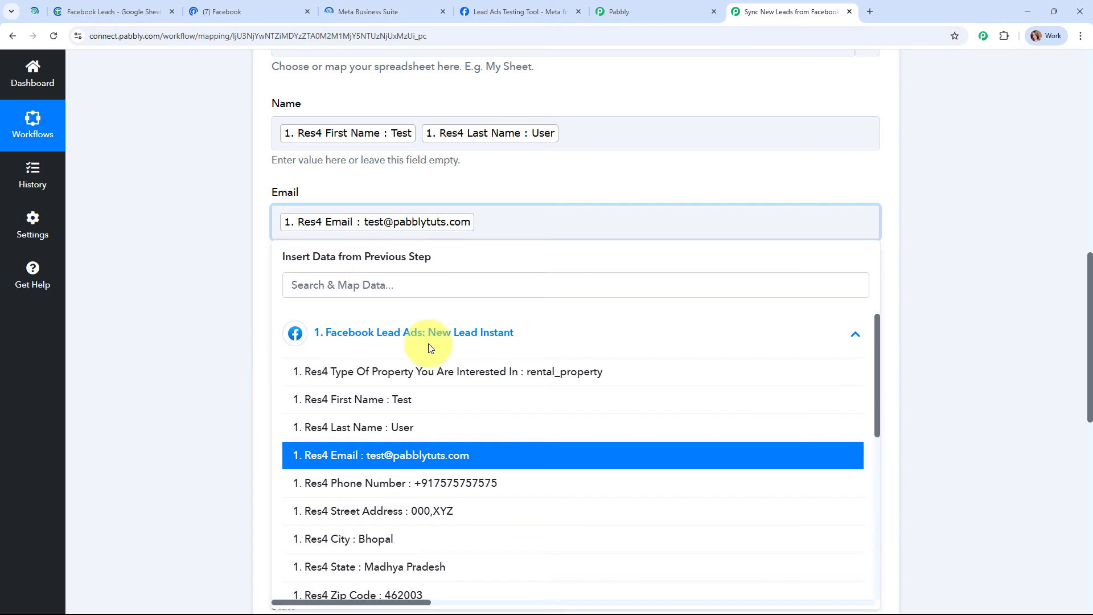
left_click(557, 271)
scroll(555, 271, "down", 2)
- Map the lead's phone number into Phone Number and property type into Type Of Property
left_click(449, 195)
left_click(362, 306)
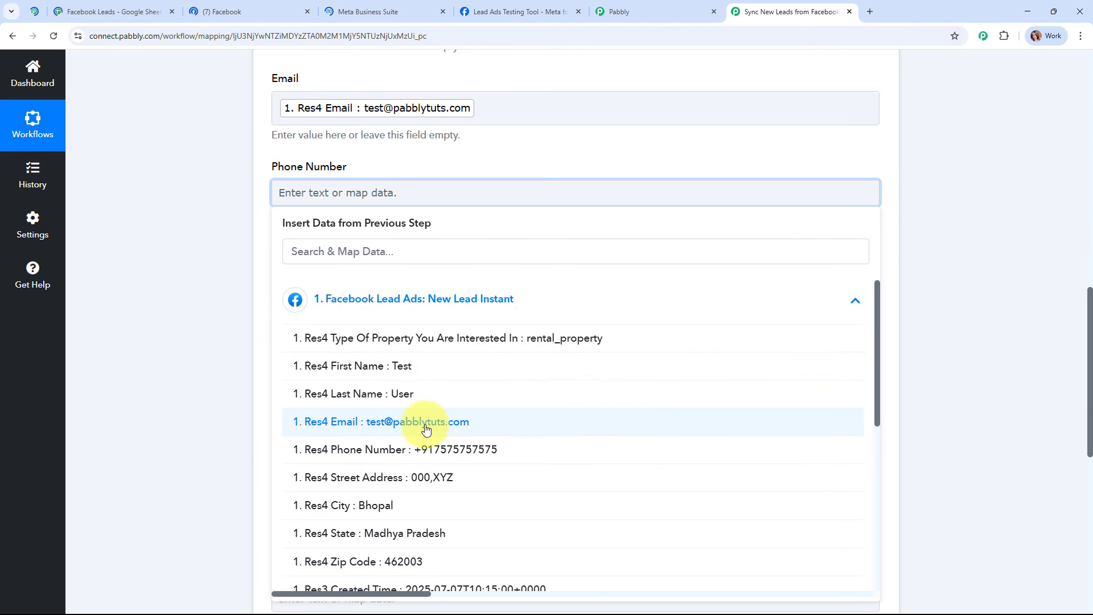
left_click(427, 447)
left_click(179, 307)
scroll(445, 292, "down", 1)
scroll(444, 292, "down", 1)
left_click(298, 166)
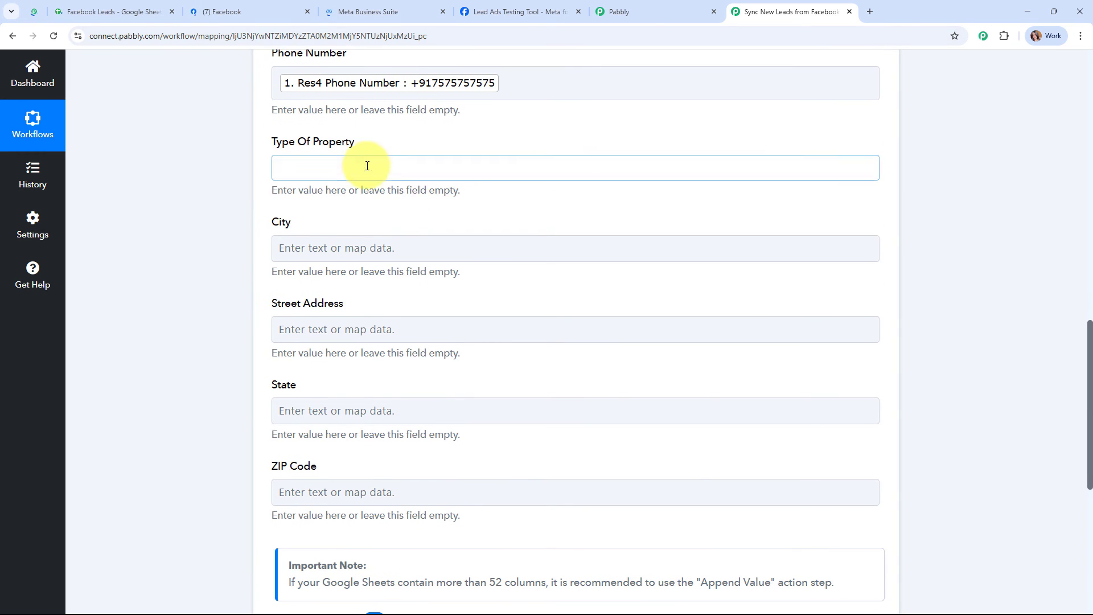
left_click(415, 276)
left_click(432, 313)
left_click(229, 293)
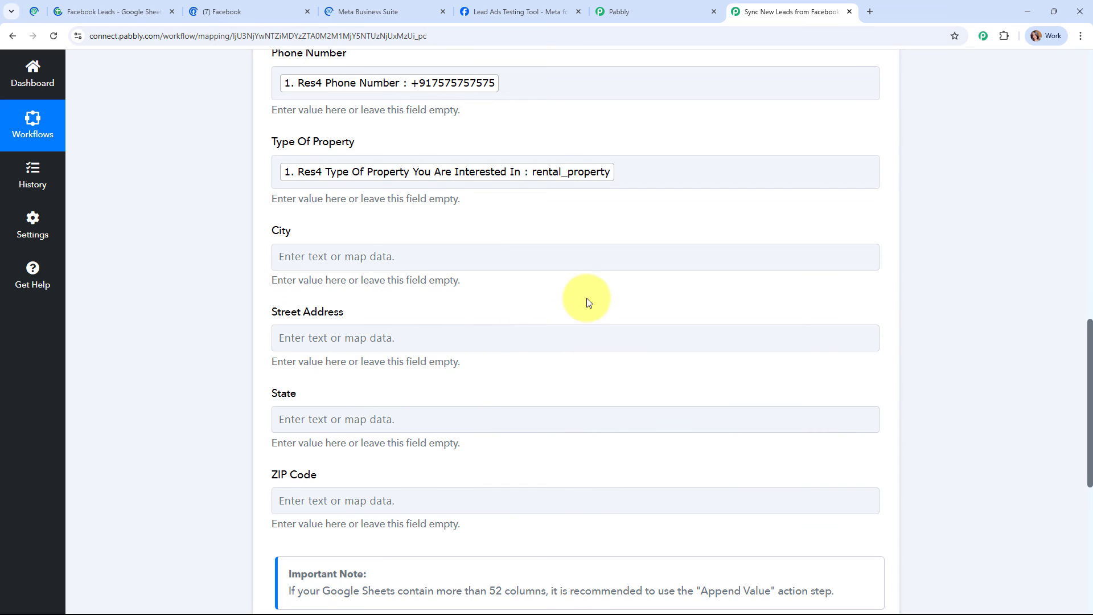
scroll(383, 207, "down", 2)
- Map the lead's city, street address, state and ZIP code into their matching columns
left_click(367, 143)
left_click(400, 271)
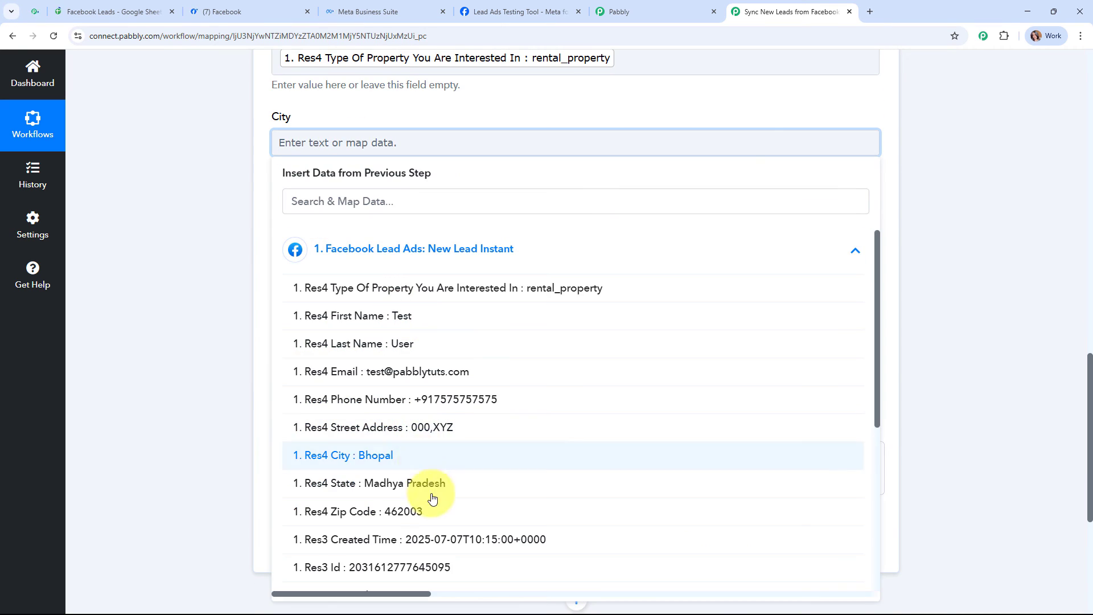
left_click(406, 456)
left_click(386, 233)
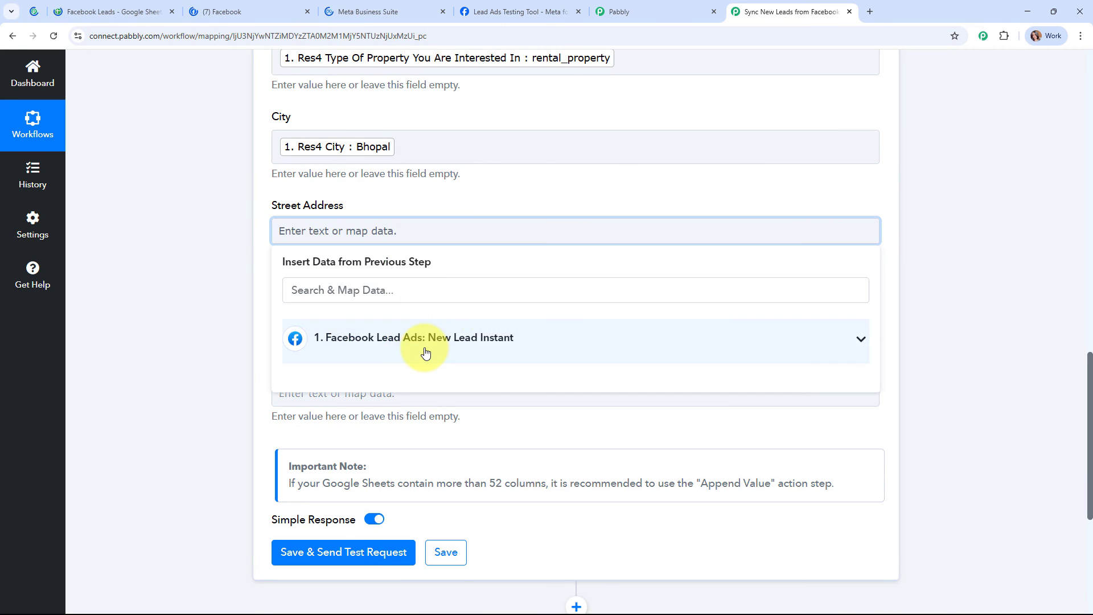
left_click(422, 350)
left_click(449, 517)
left_click(398, 320)
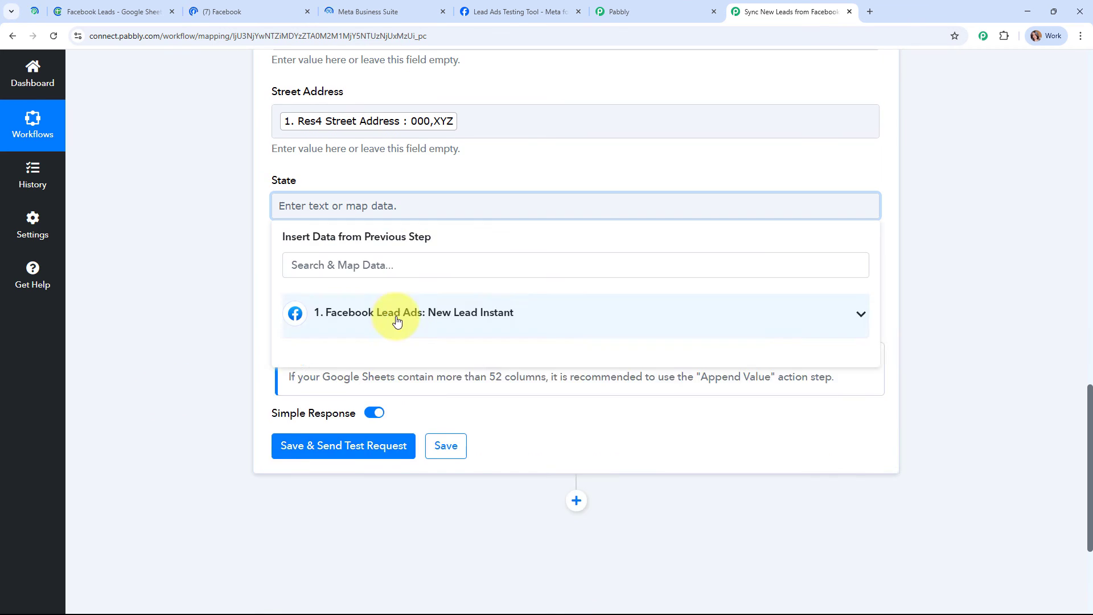
left_click(397, 317)
left_click(450, 553)
left_click(398, 294)
left_click(398, 402)
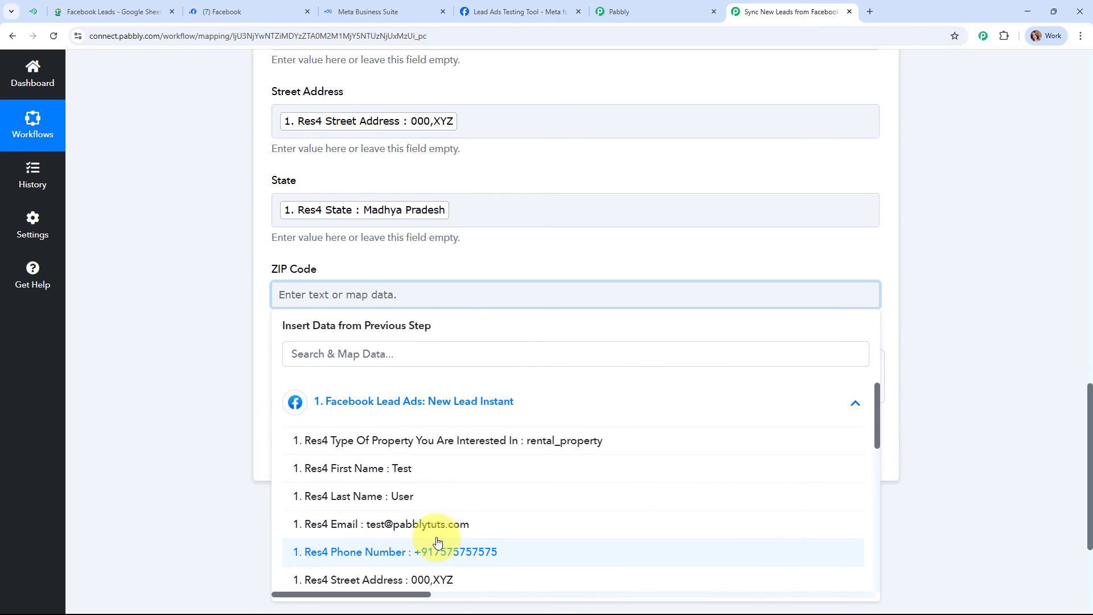
scroll(449, 544, "down", 3)
left_click(433, 556)
scroll(768, 295, "down", 2)
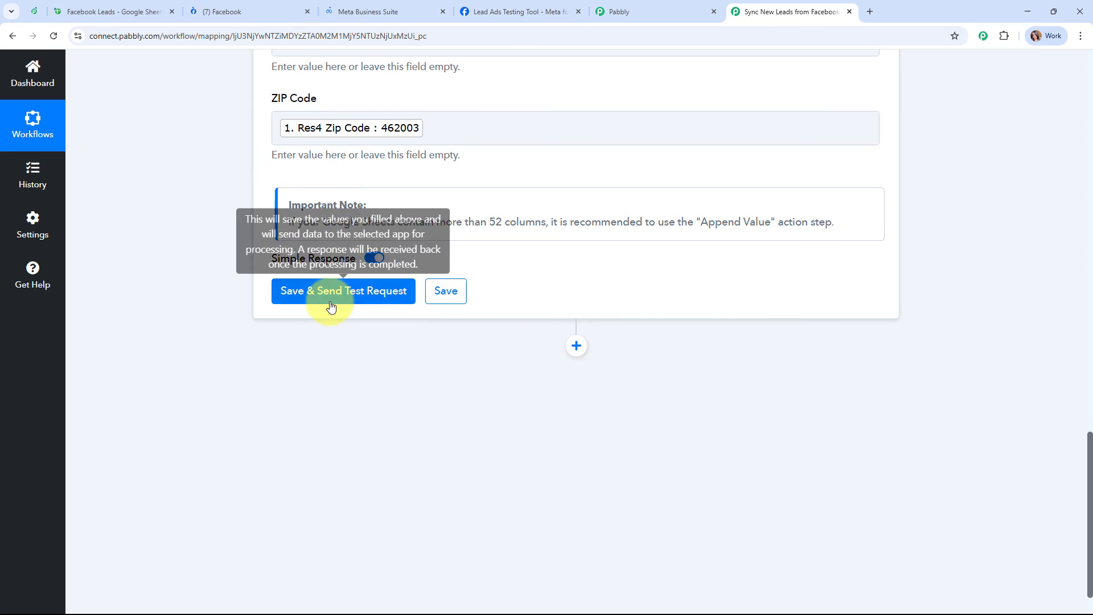
- Save and send a test request that writes 8 cells to Sheet1!A4:H4, then collapse the step
left_click(331, 303)
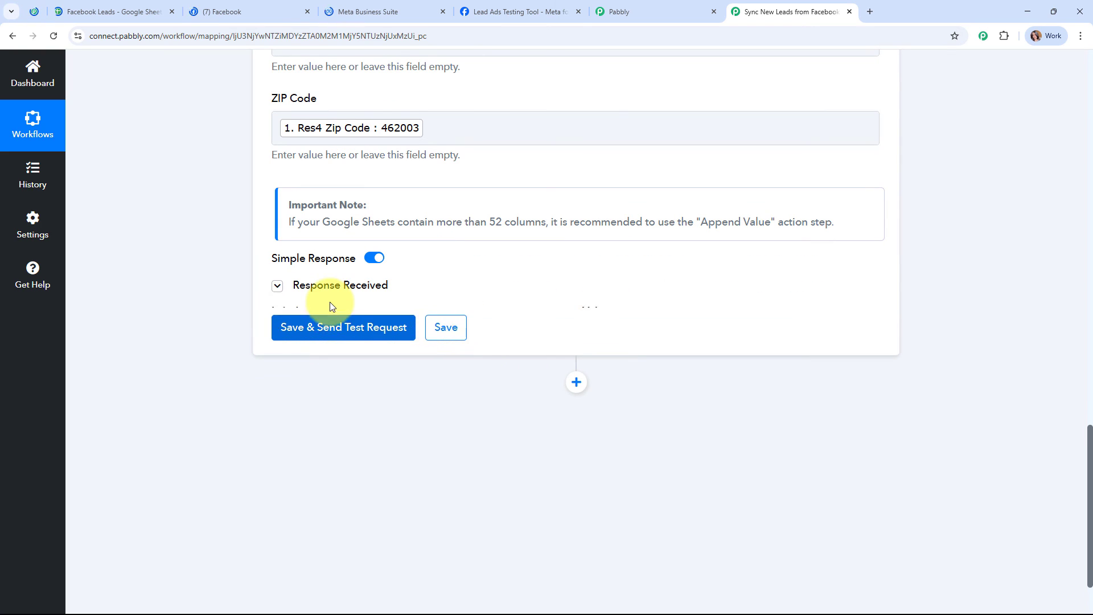
scroll(983, 306, "down", 1)
scroll(982, 311, "down", 2)
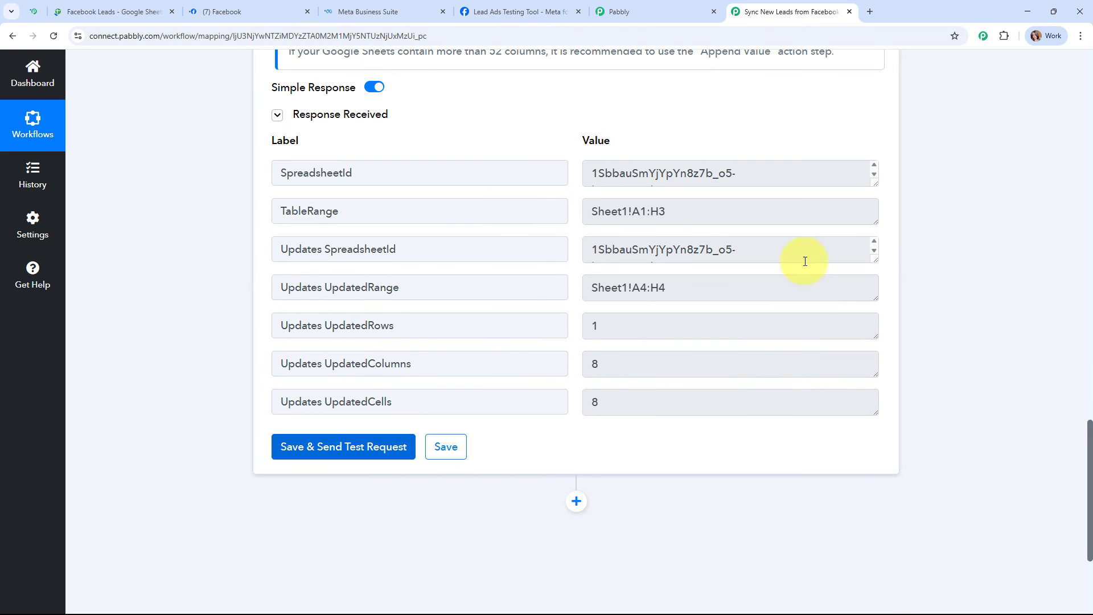
scroll(962, 355, "up", 1)
scroll(960, 350, "up", 20)
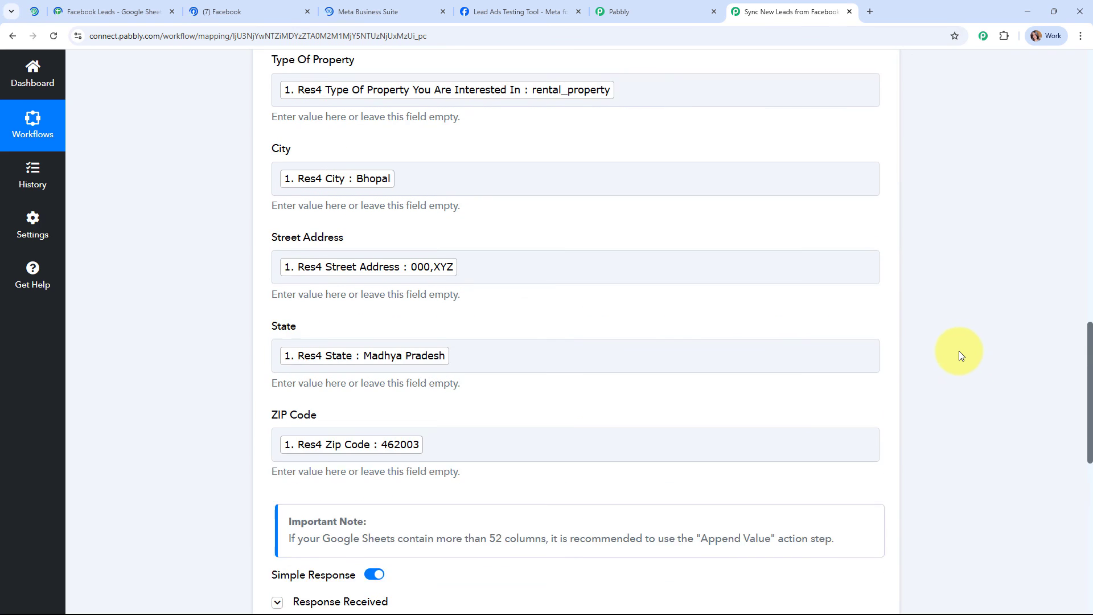
left_click(629, 314)
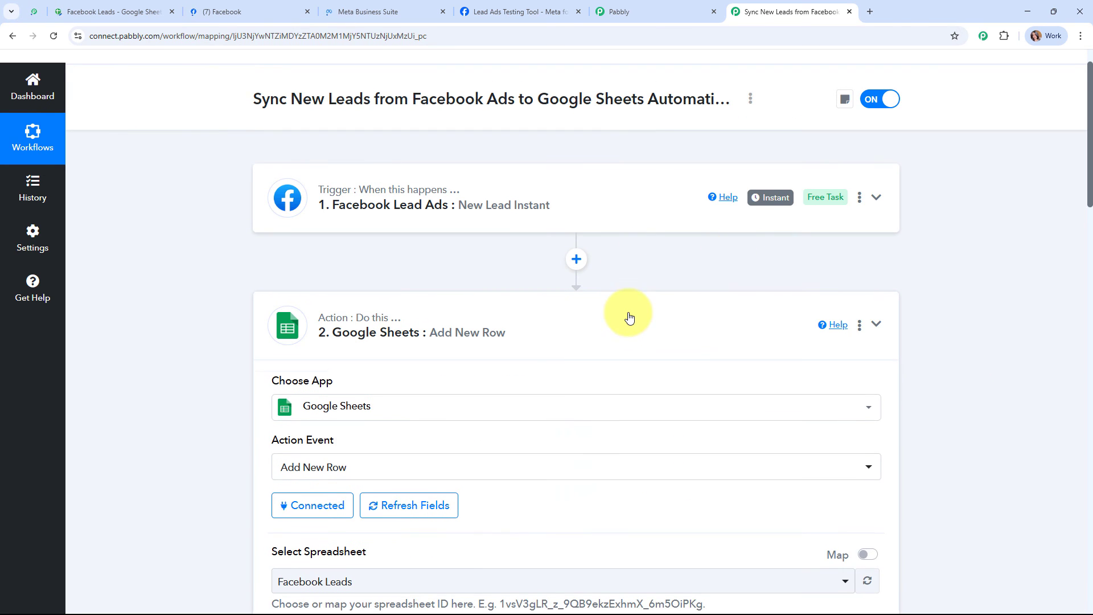
scroll(630, 305, "up", 1)
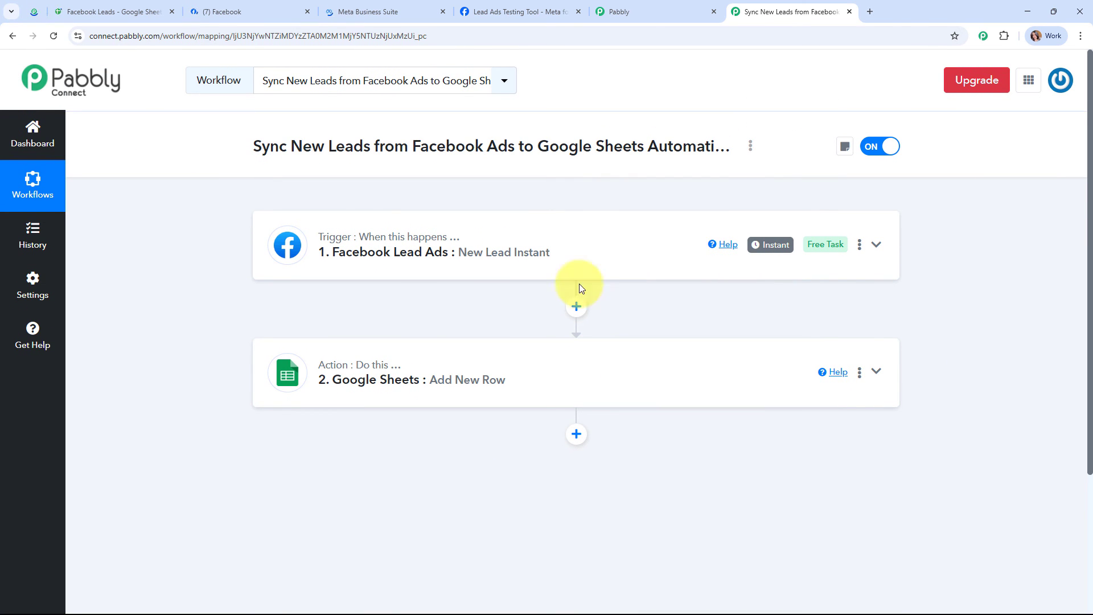
left_click(128, 13)
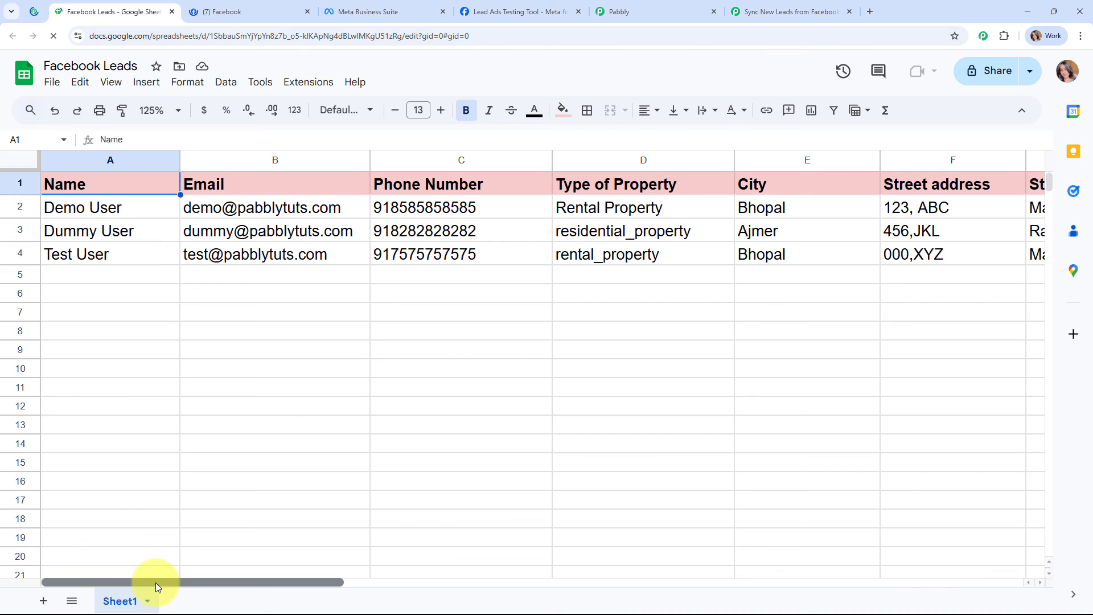
left_click_drag(155, 583, 86, 555)
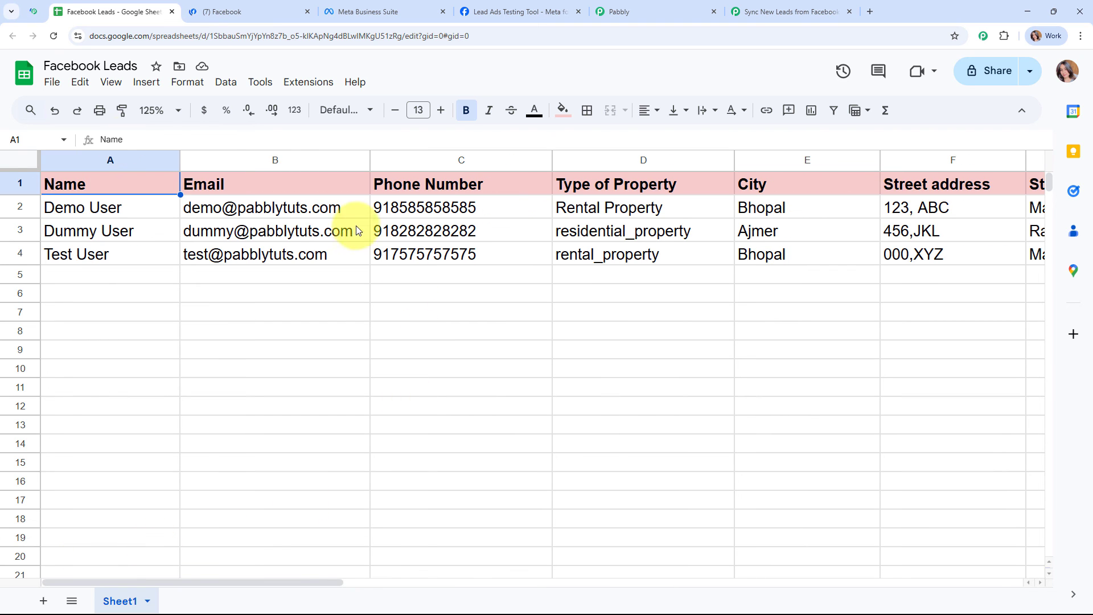
left_click(800, 7)
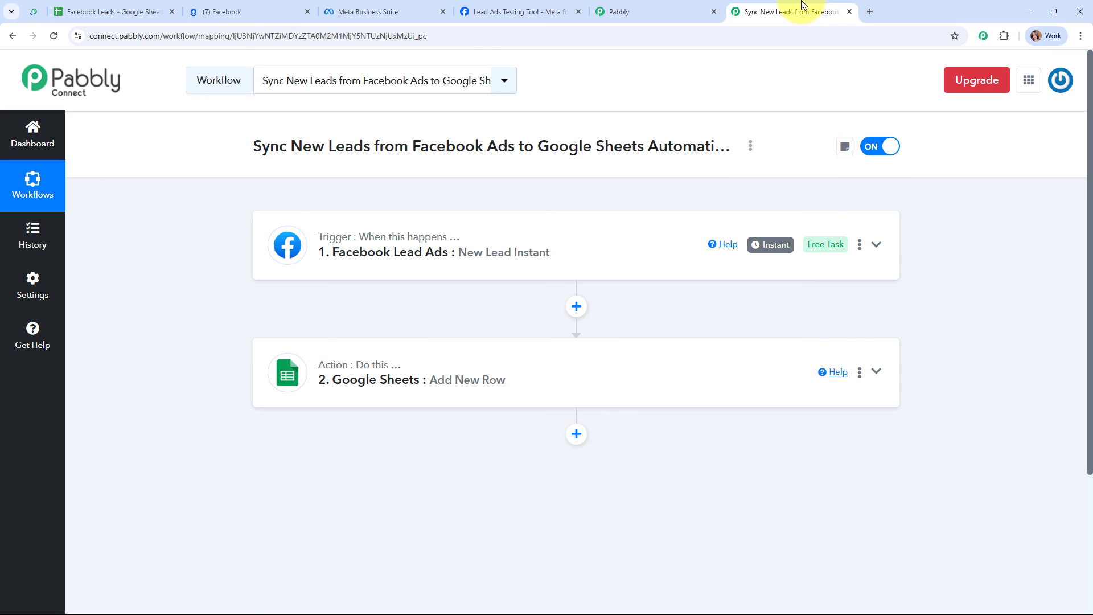